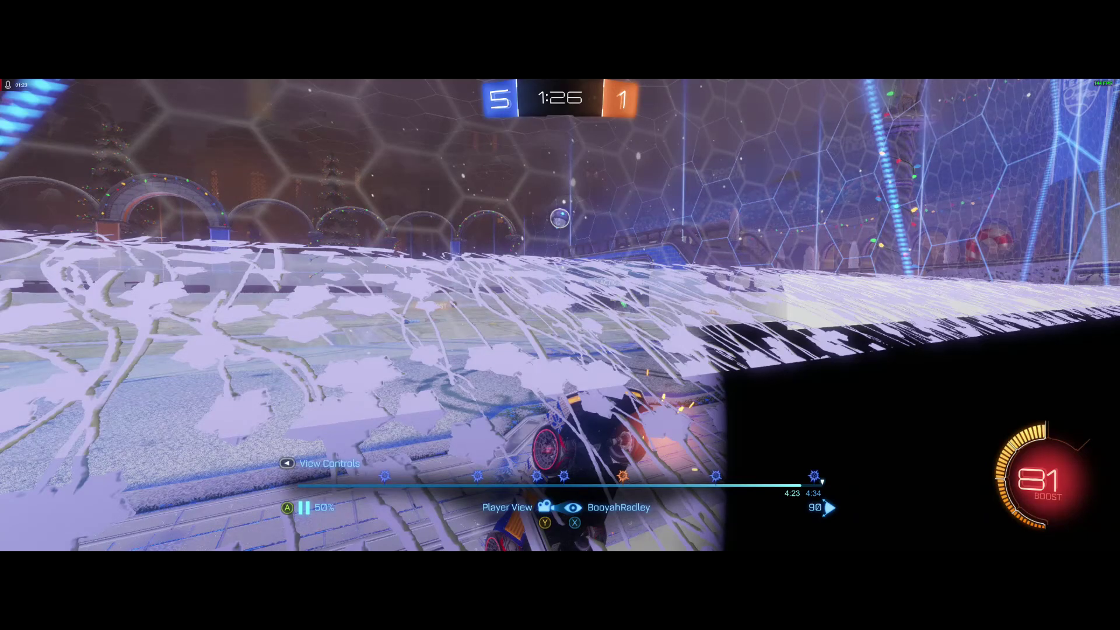
pyautogui.press('shift')
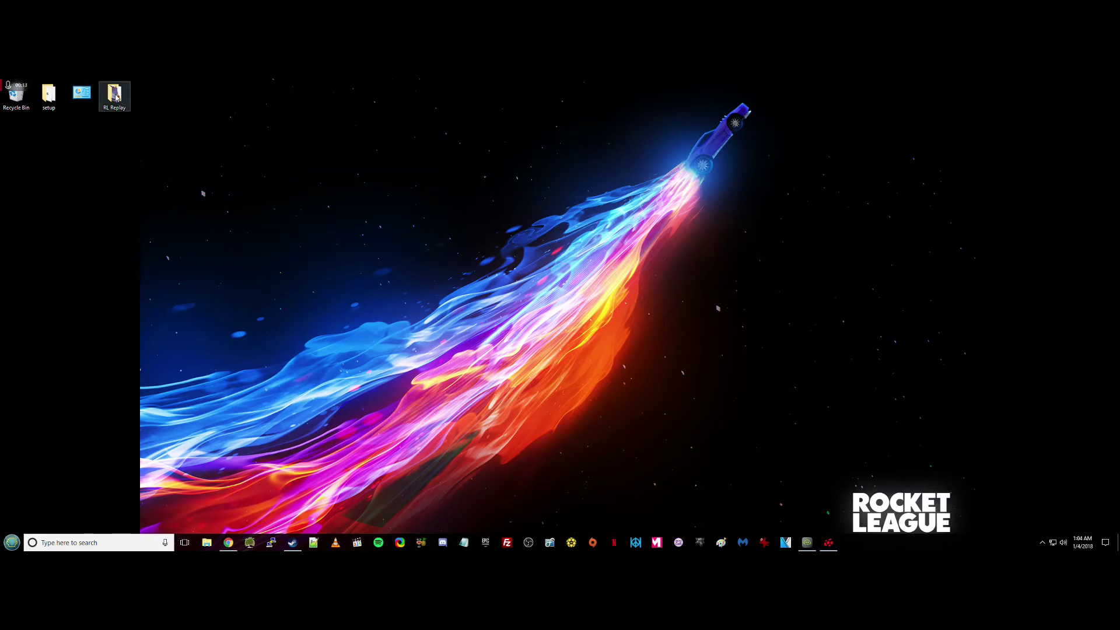
# Open VEGAS Pro and import 2018.01.04-01.02.mp4 onto the timeline without matching the project video settings to the media
pyautogui.click(785, 542)
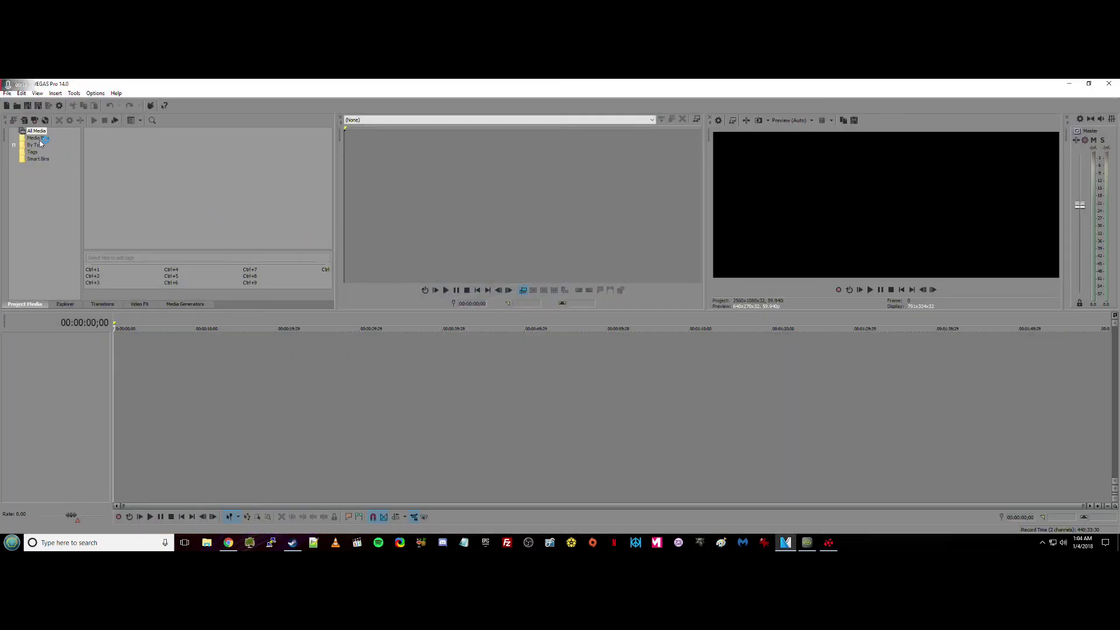
pyautogui.click(17, 105)
pyautogui.doubleClick(102, 188)
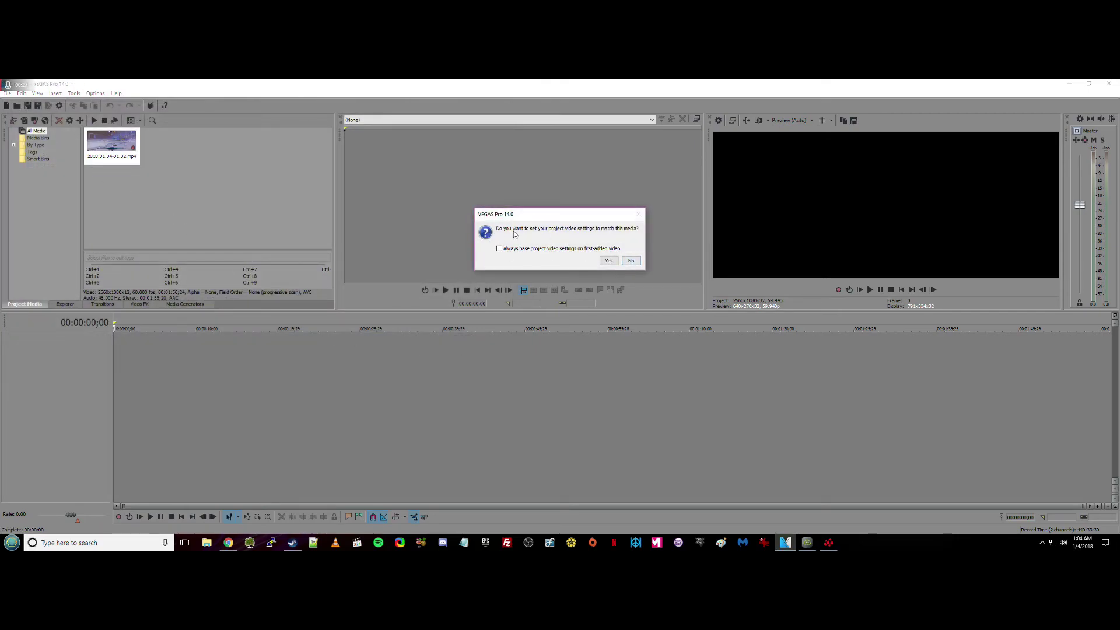
pyautogui.click(631, 260)
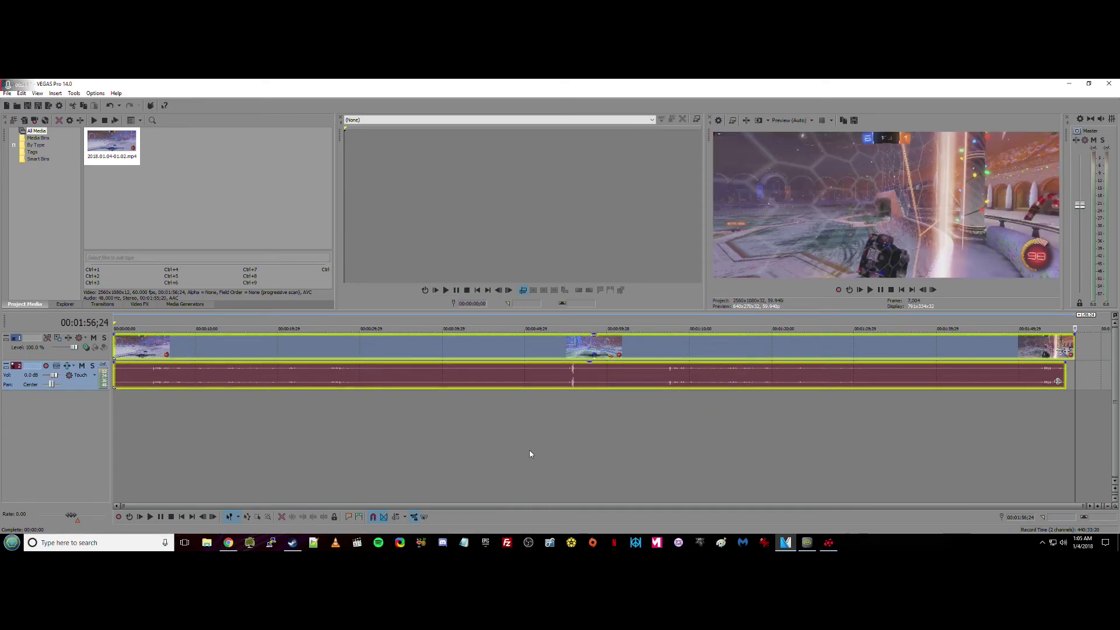
# Find the point where the paused replay starts moving and split the video and audio there, at 00:01:34;20
pyautogui.click(639, 447)
pyautogui.press('space')
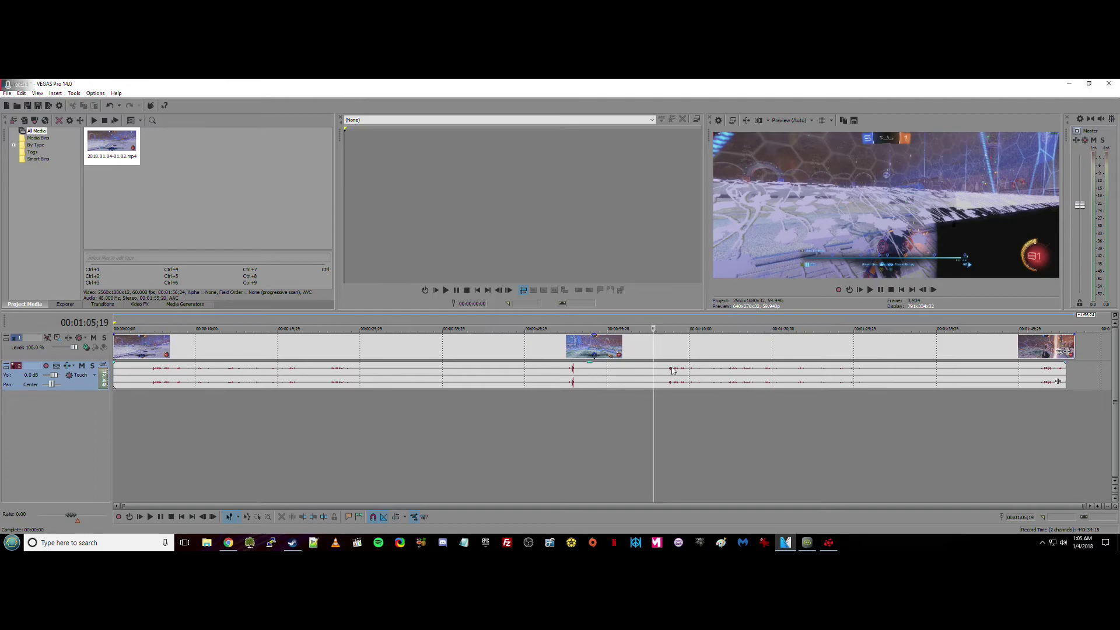
pyautogui.press('space')
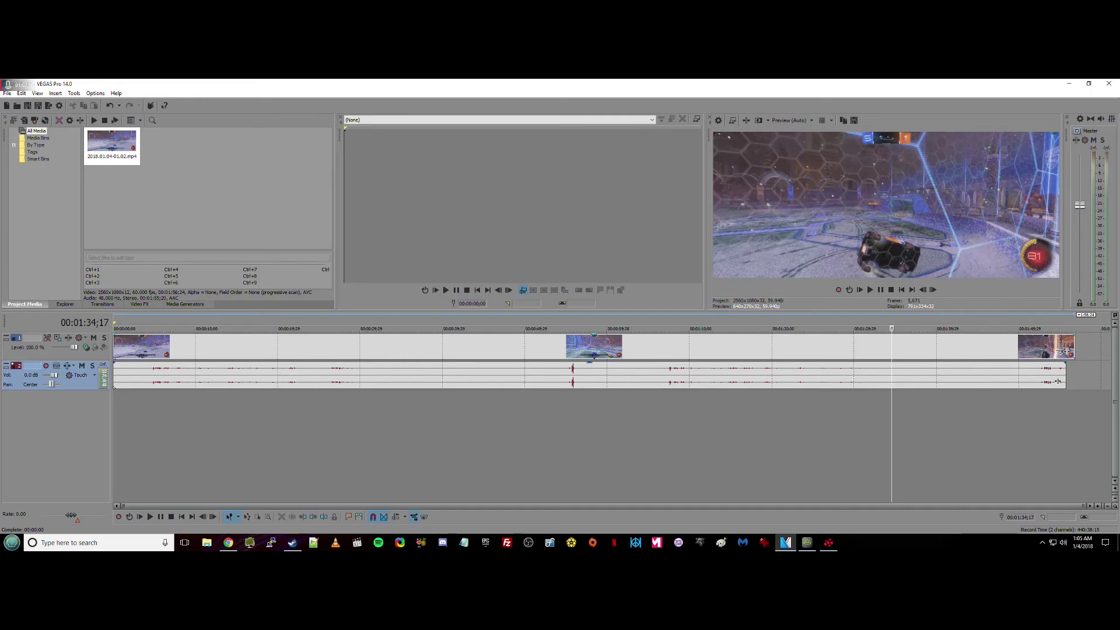
pyautogui.click(892, 348)
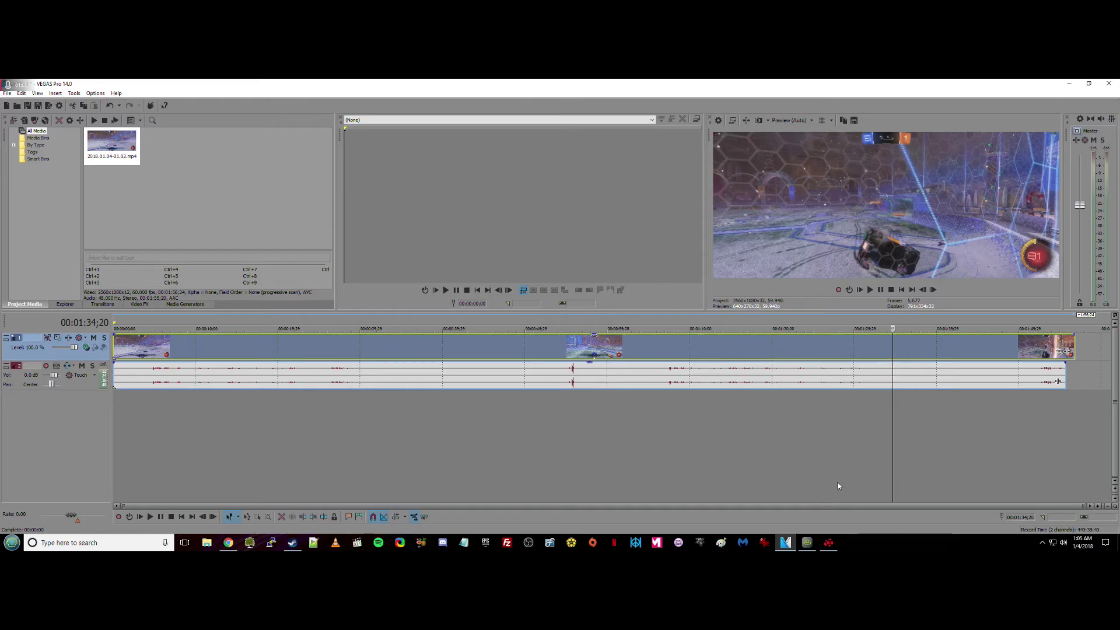
pyautogui.press('s')
# Delete the footage before the split and move the remaining clip to the start of the timeline
pyautogui.click(737, 346)
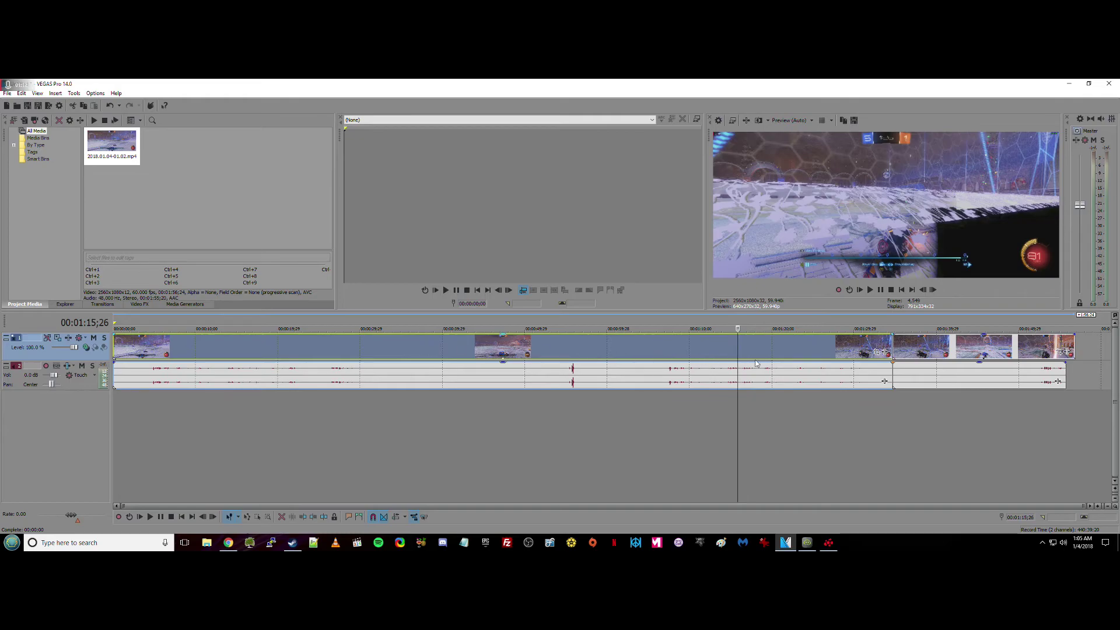
pyautogui.rightClick(775, 348)
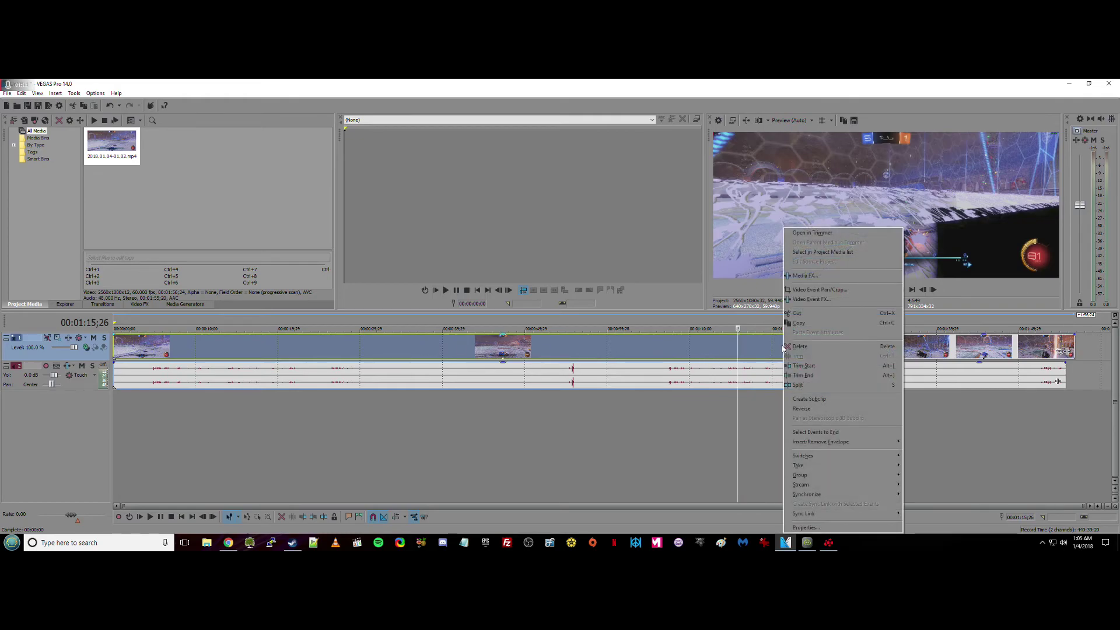
pyautogui.click(799, 347)
pyautogui.moveTo(910, 350); pyautogui.dragTo(134, 349)
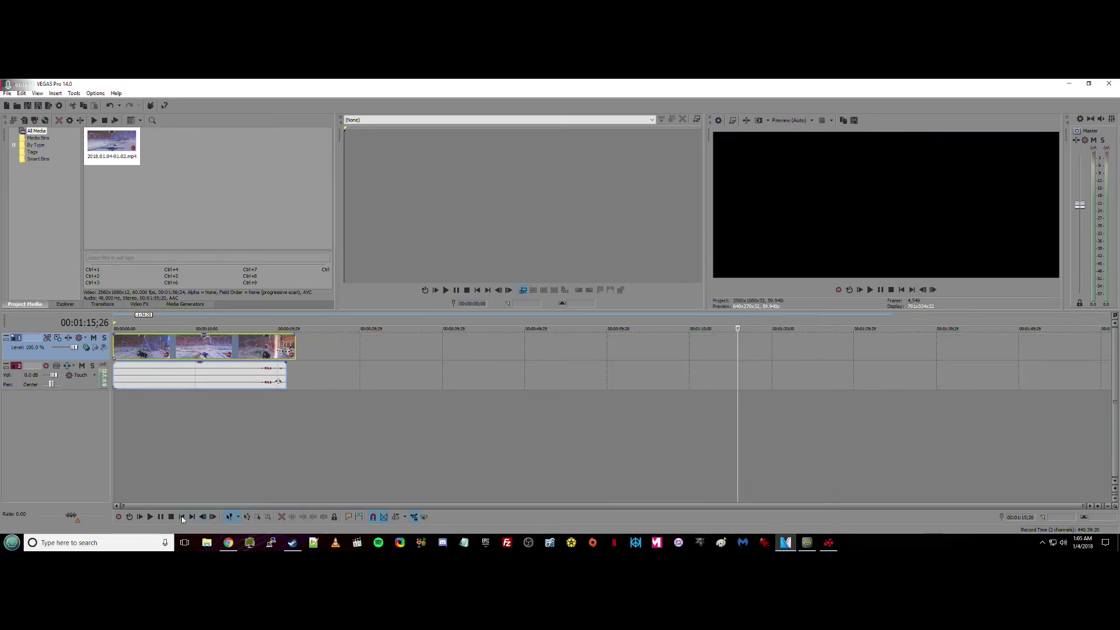
pyautogui.click(182, 516)
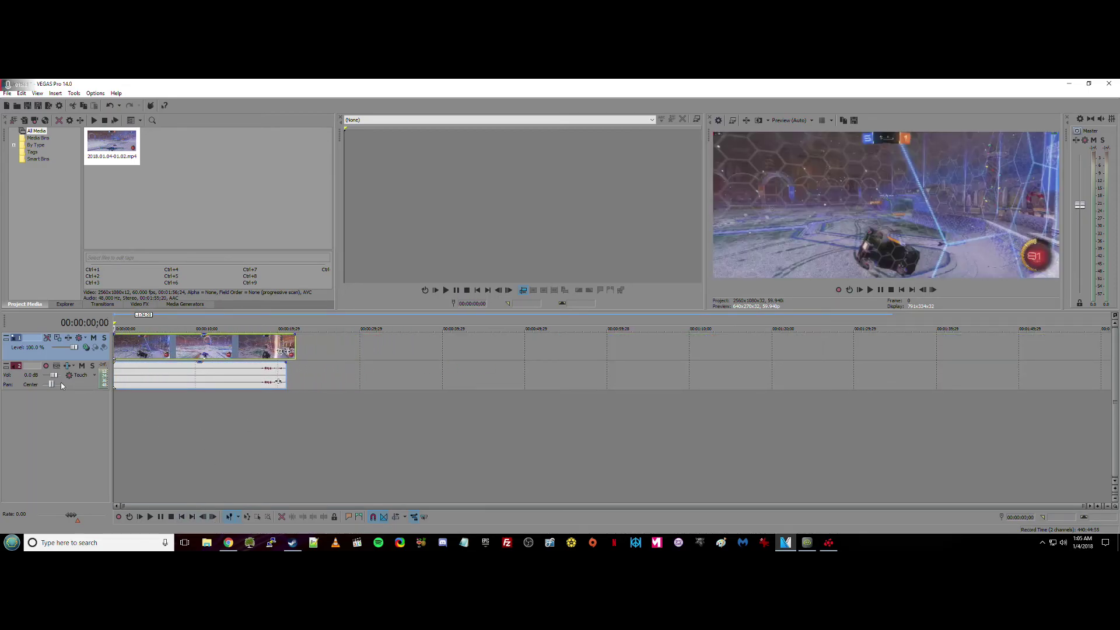
# Mute the audio track and preview the trimmed clip from the start
pyautogui.click(82, 366)
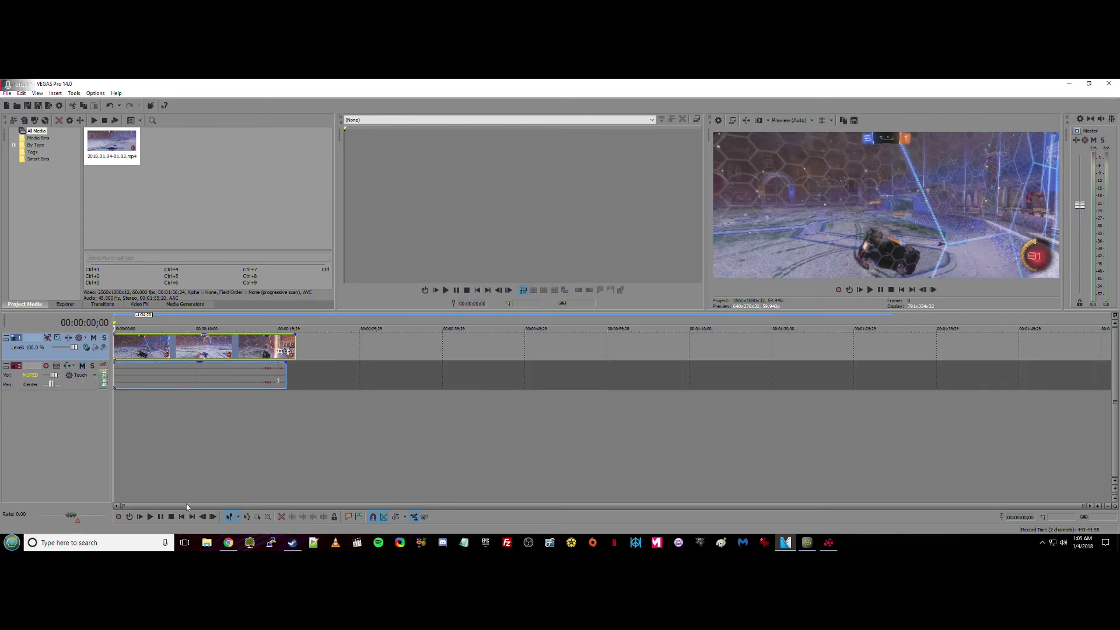
pyautogui.click(149, 517)
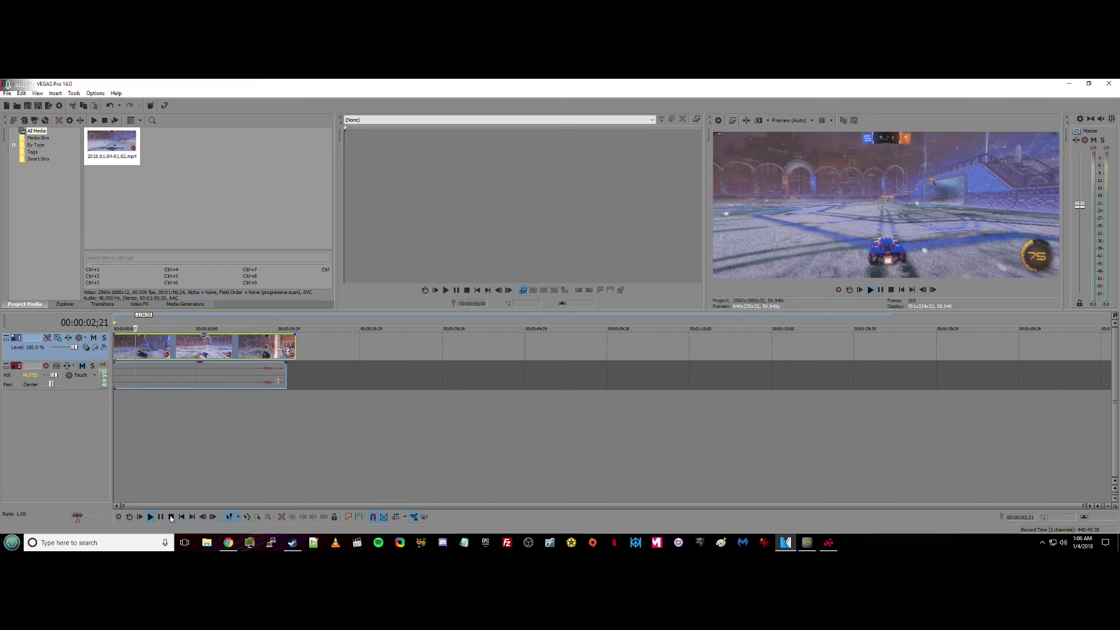
pyautogui.press('space')
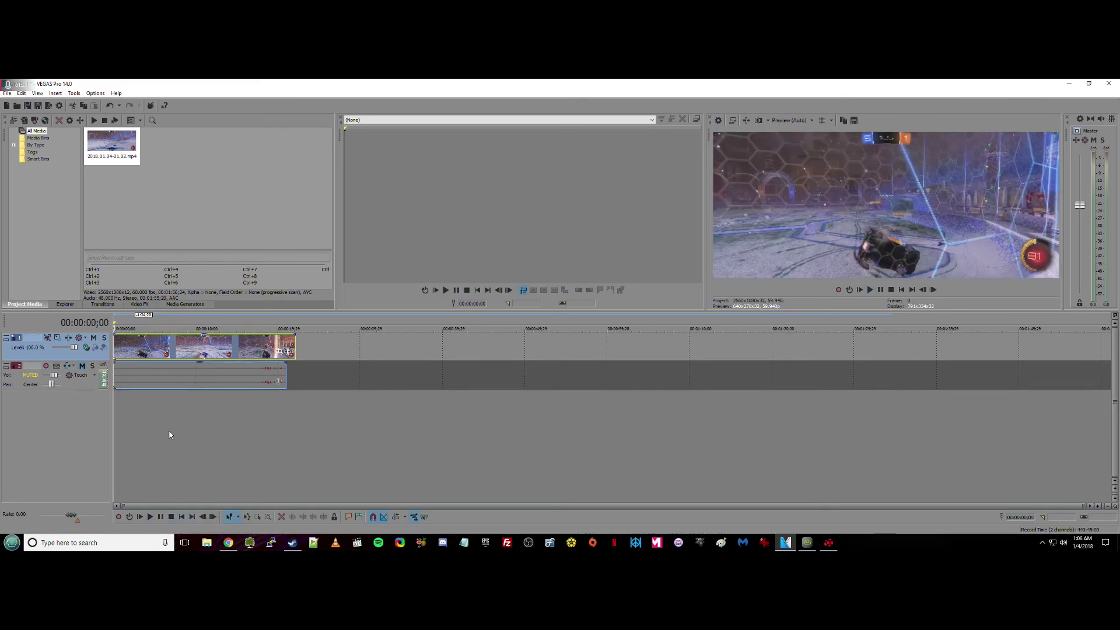
# Move the muted audio clip along its track, separately from the video, so it starts at about 18 seconds
pyautogui.click(78, 384)
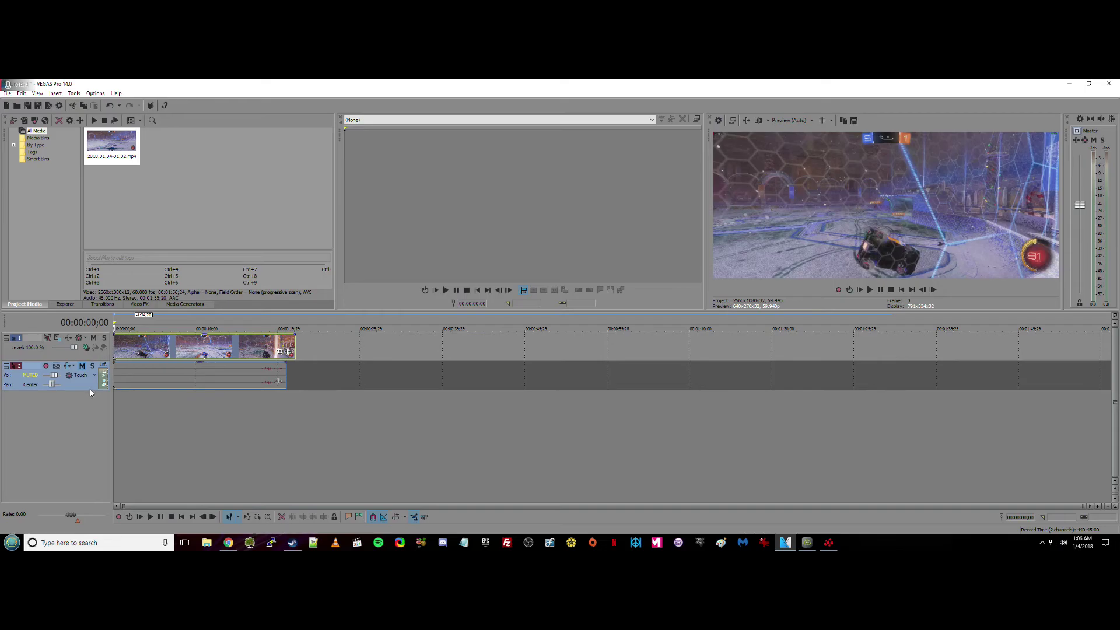
pyautogui.moveTo(159, 376); pyautogui.dragTo(127, 375)
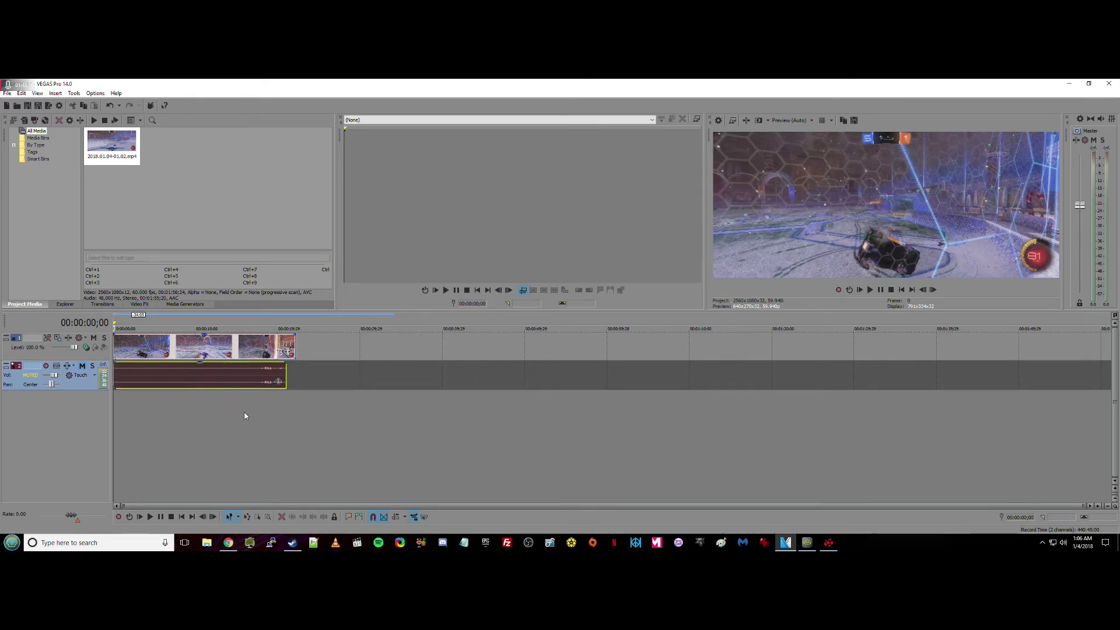
pyautogui.moveTo(227, 385); pyautogui.dragTo(153, 372)
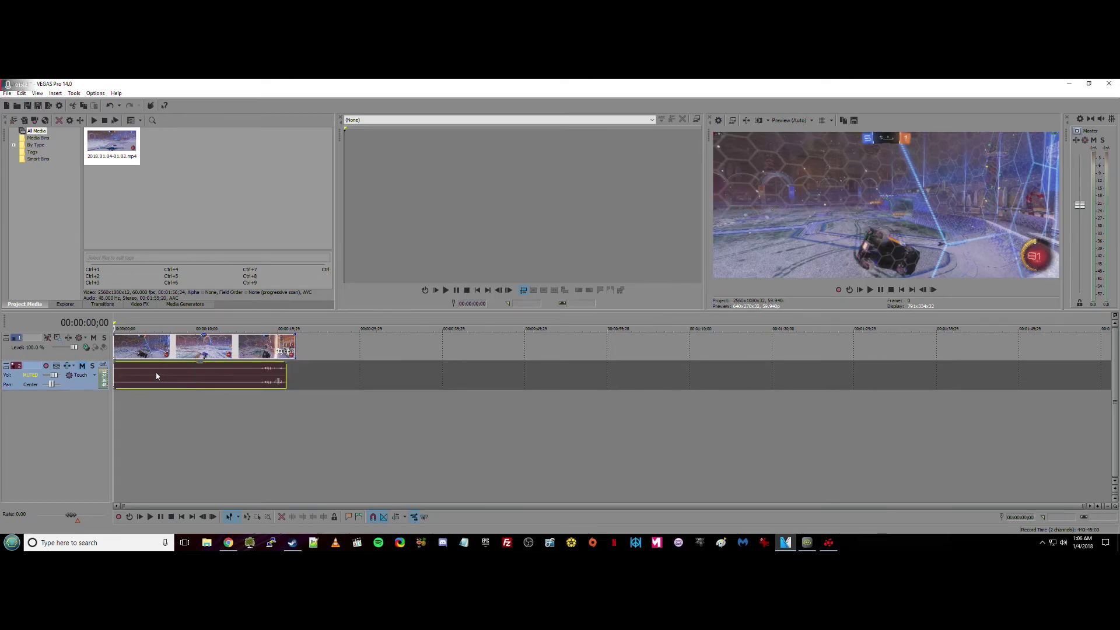
pyautogui.click(154, 372)
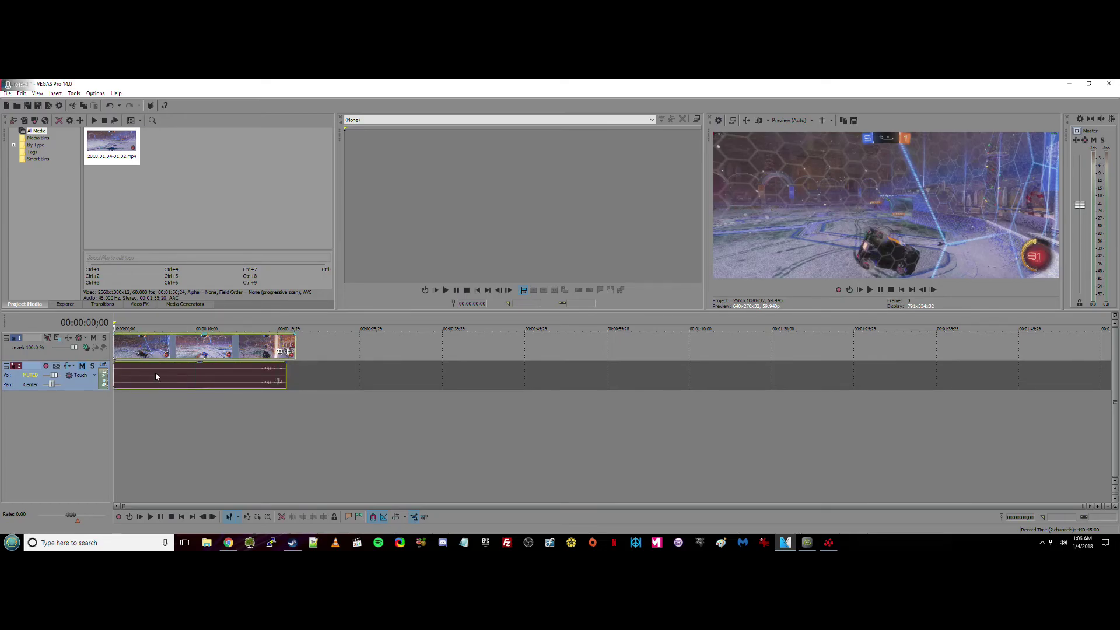
pyautogui.moveTo(183, 380); pyautogui.dragTo(125, 365)
pyautogui.click(160, 374)
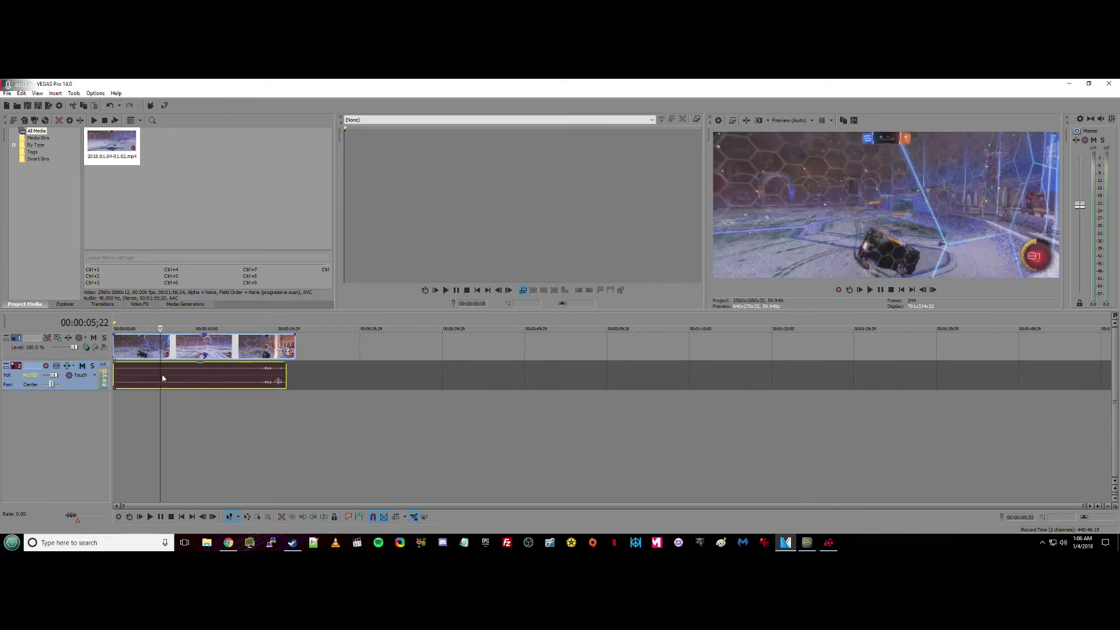
pyautogui.moveTo(212, 384); pyautogui.dragTo(365, 385)
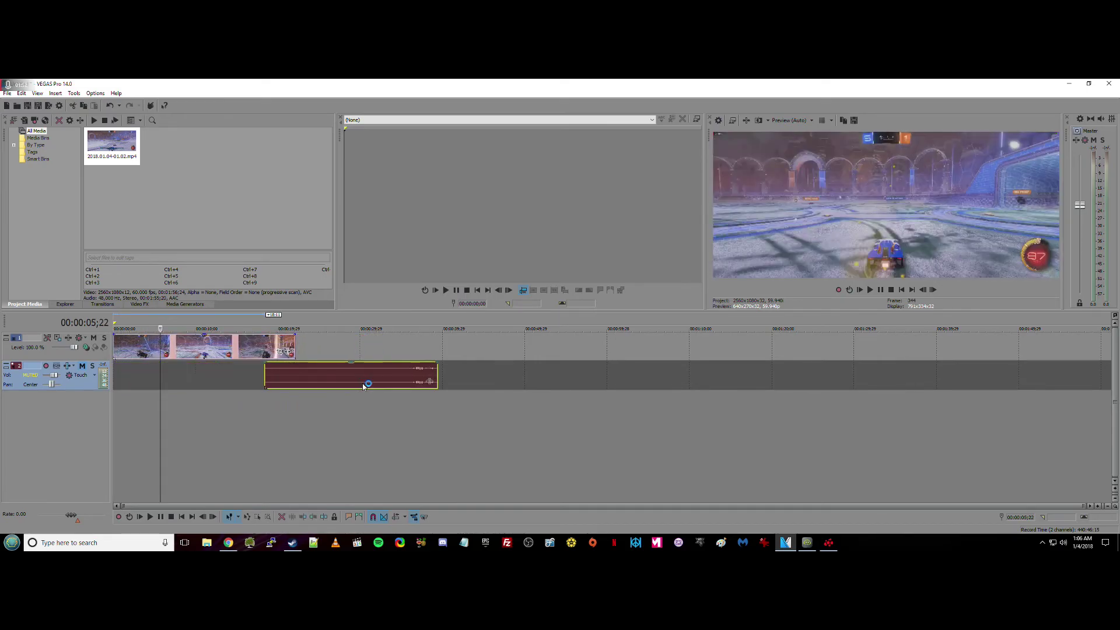
# Delete the separated audio clip and its audio track, leaving only the video track
pyautogui.rightClick(320, 376)
pyautogui.click(347, 365)
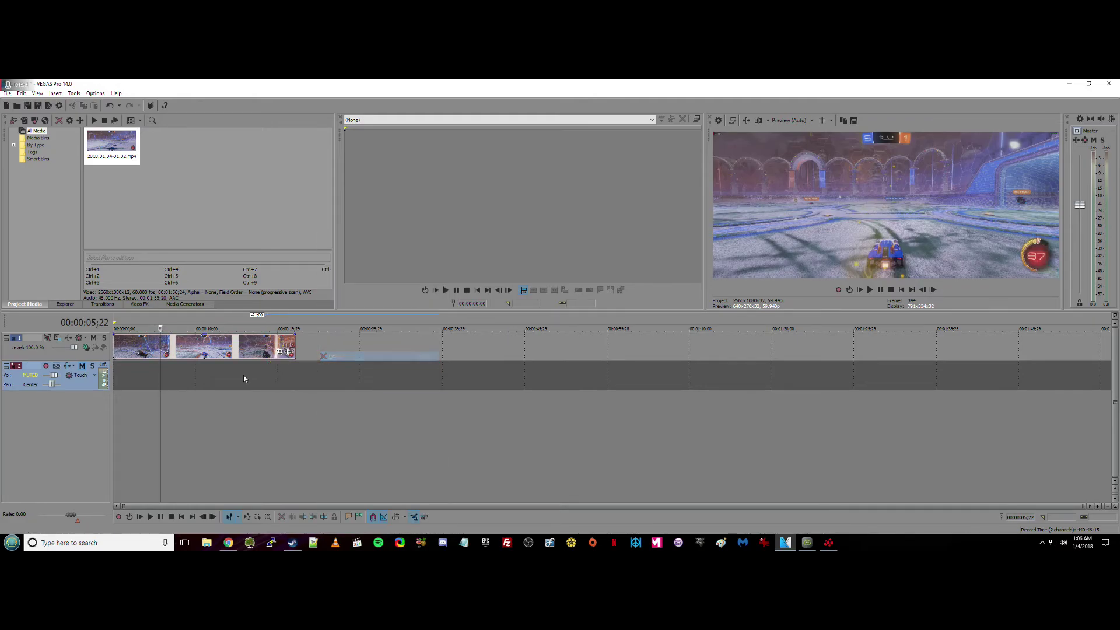
pyautogui.rightClick(79, 383)
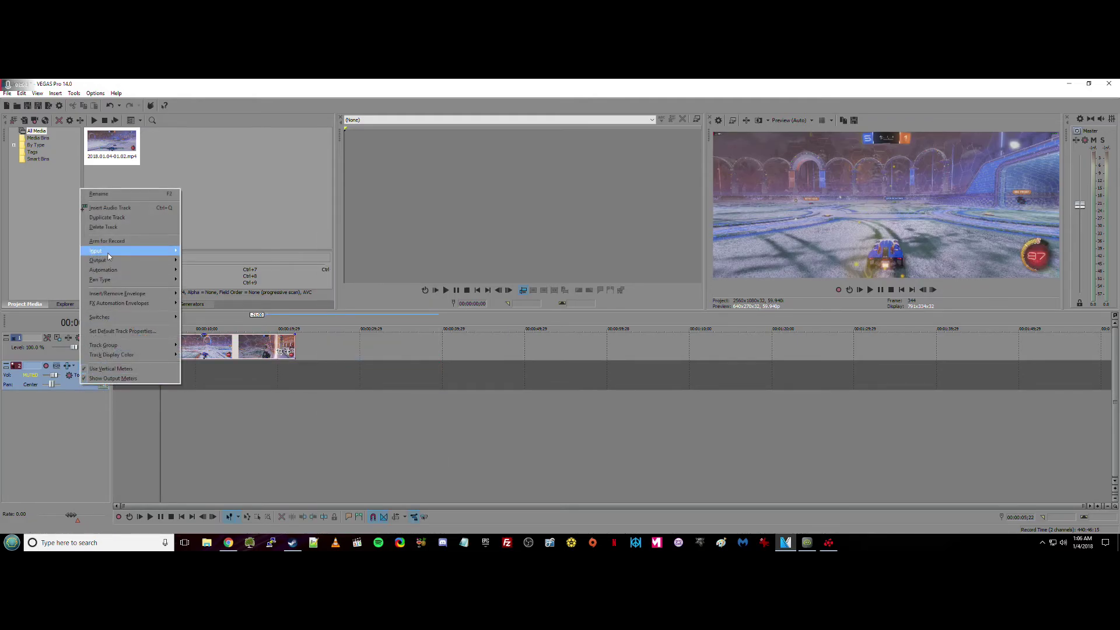
pyautogui.click(107, 228)
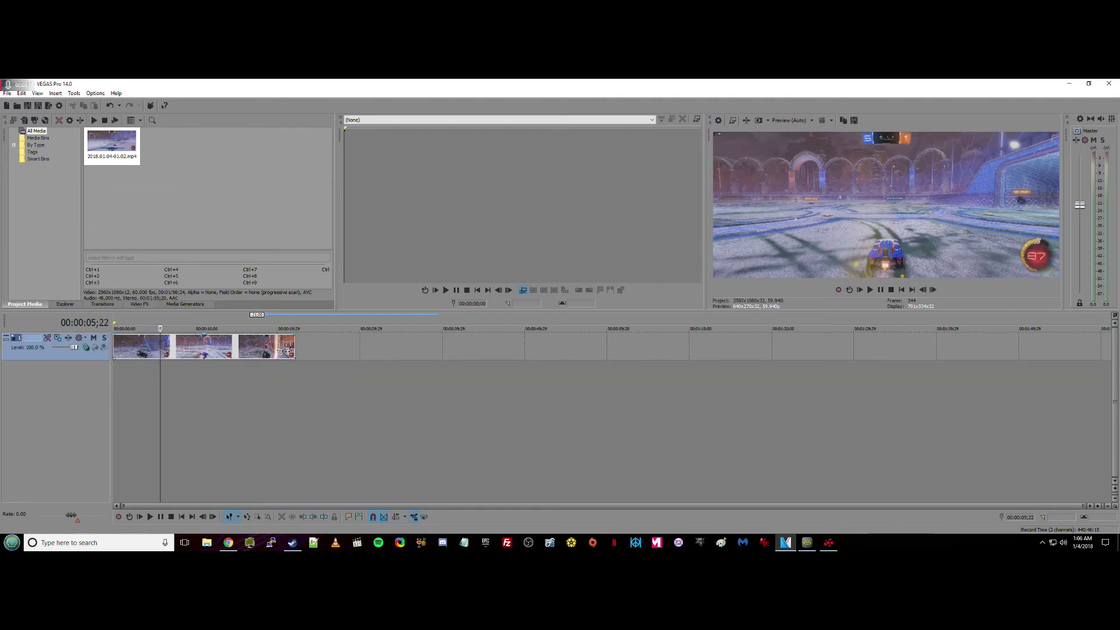
# Trim the end of the video clip to about 5.5 seconds, and extend it to about 24.5 seconds after a preview
pyautogui.click(171, 517)
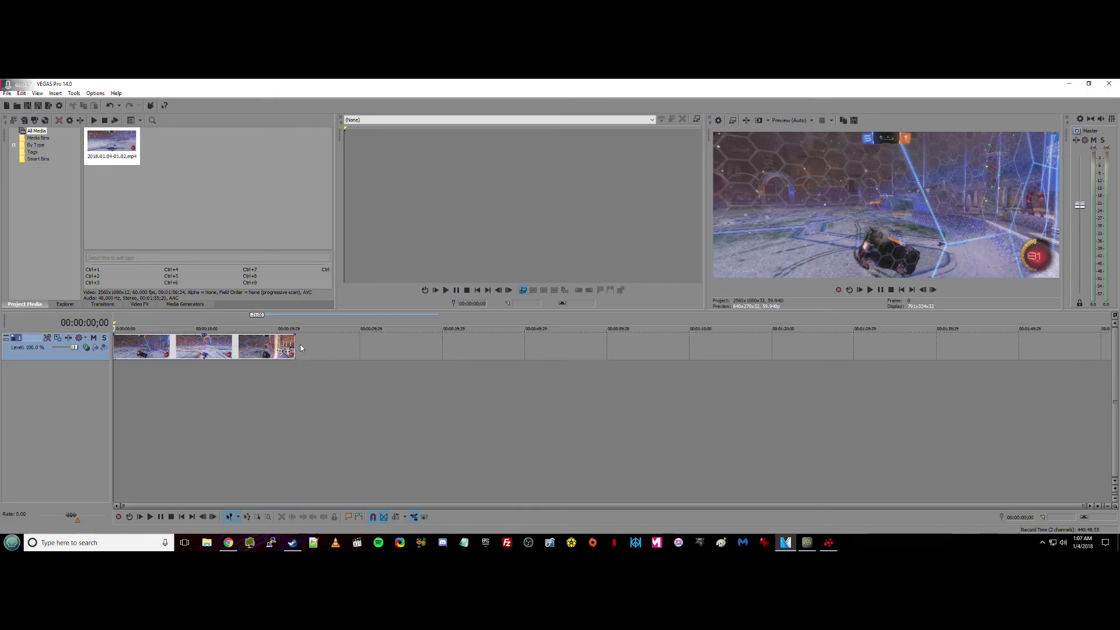
pyautogui.moveTo(290, 350); pyautogui.dragTo(159, 351)
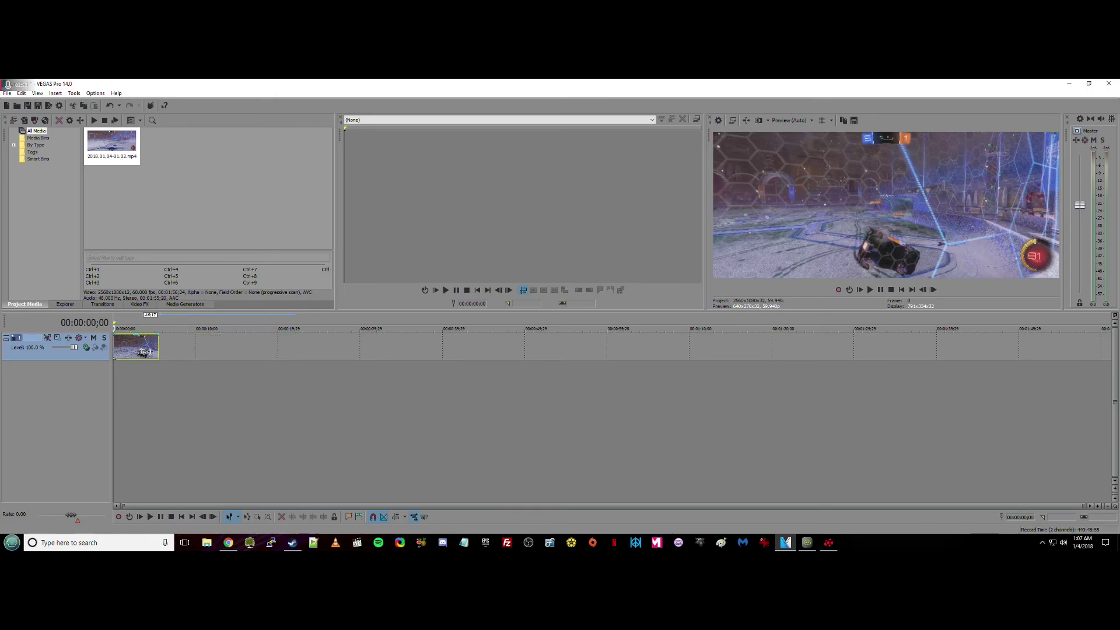
pyautogui.press('space')
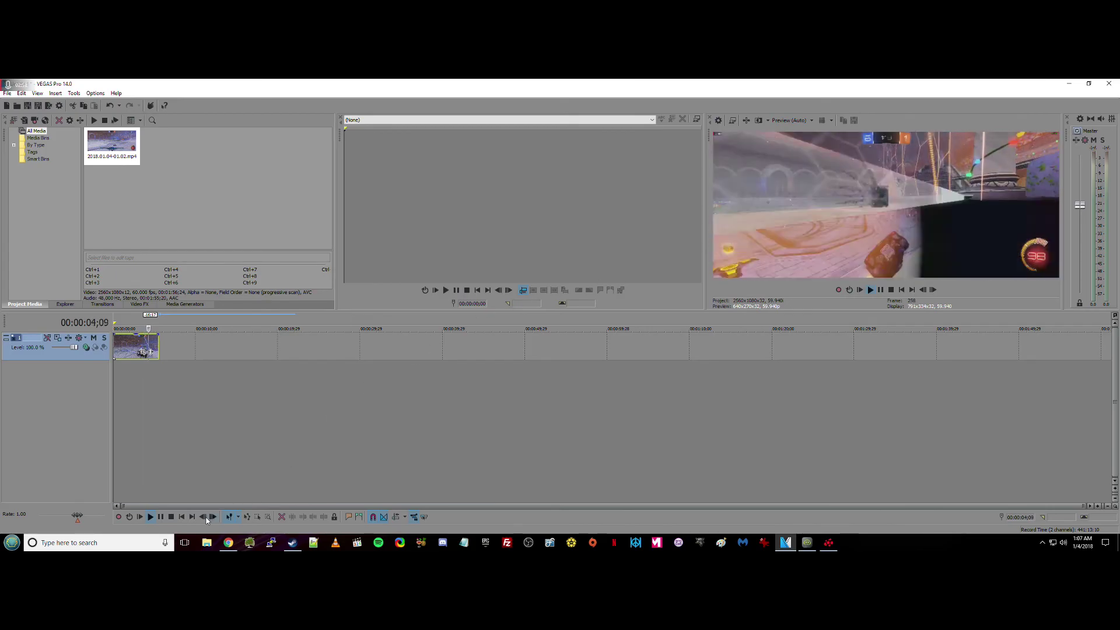
pyautogui.click(171, 516)
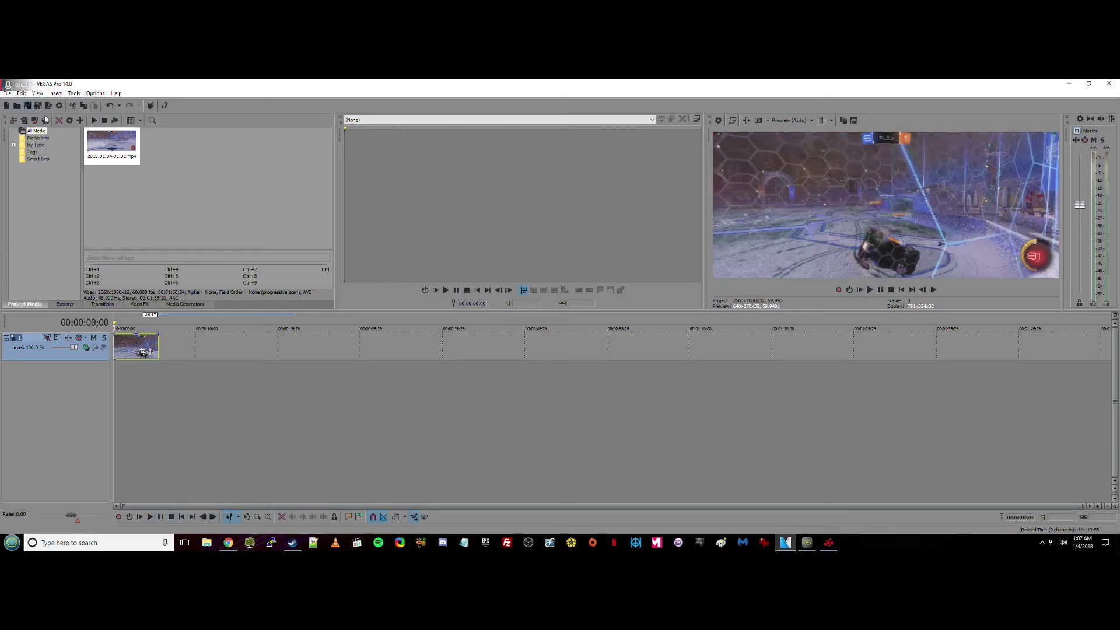
pyautogui.moveTo(144, 352); pyautogui.dragTo(302, 352)
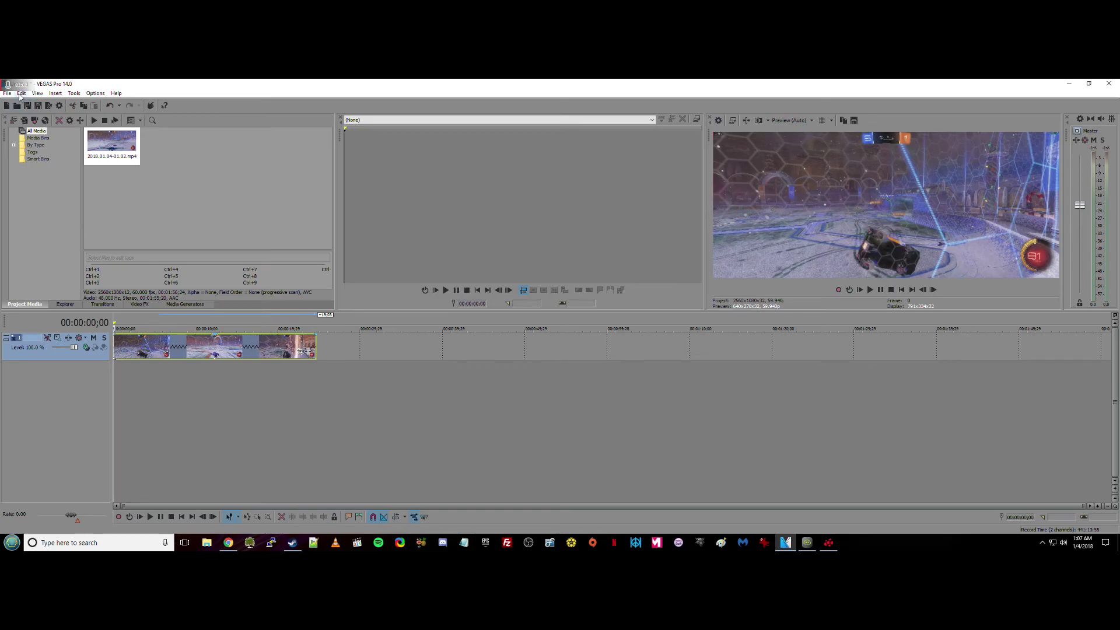
# Create a new project with the custom 2560x1080, 59.940 fps video settings
pyautogui.click(7, 92)
pyautogui.click(17, 110)
pyautogui.click(567, 263)
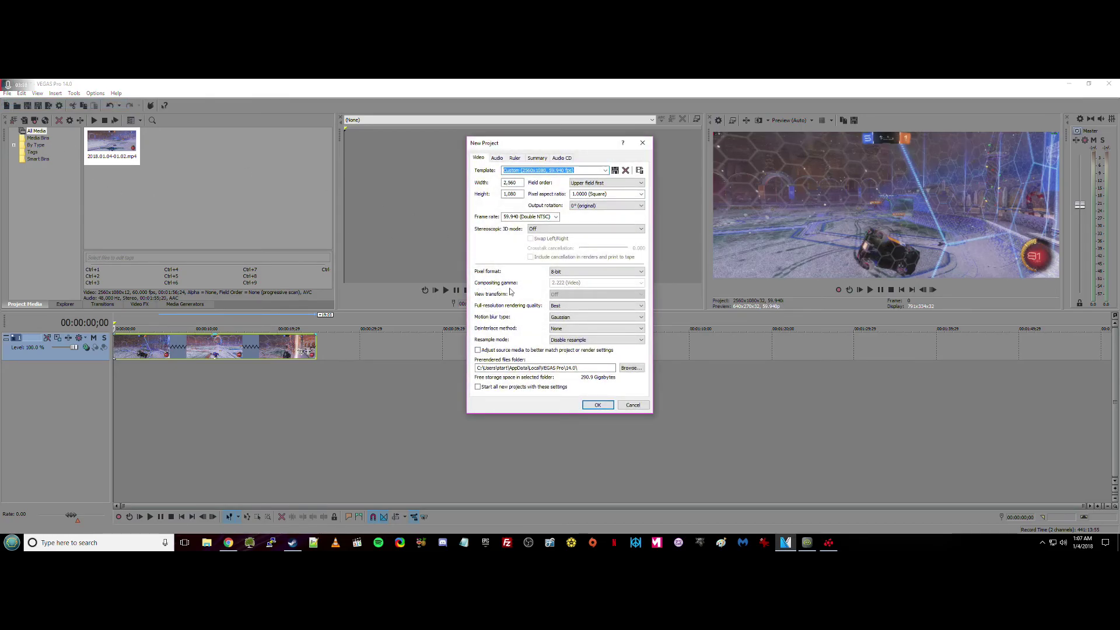
pyautogui.click(605, 406)
# Import 2018.01.04-01.02.mp4 onto the timeline and match the project video settings to it
pyautogui.click(16, 120)
pyautogui.click(100, 175)
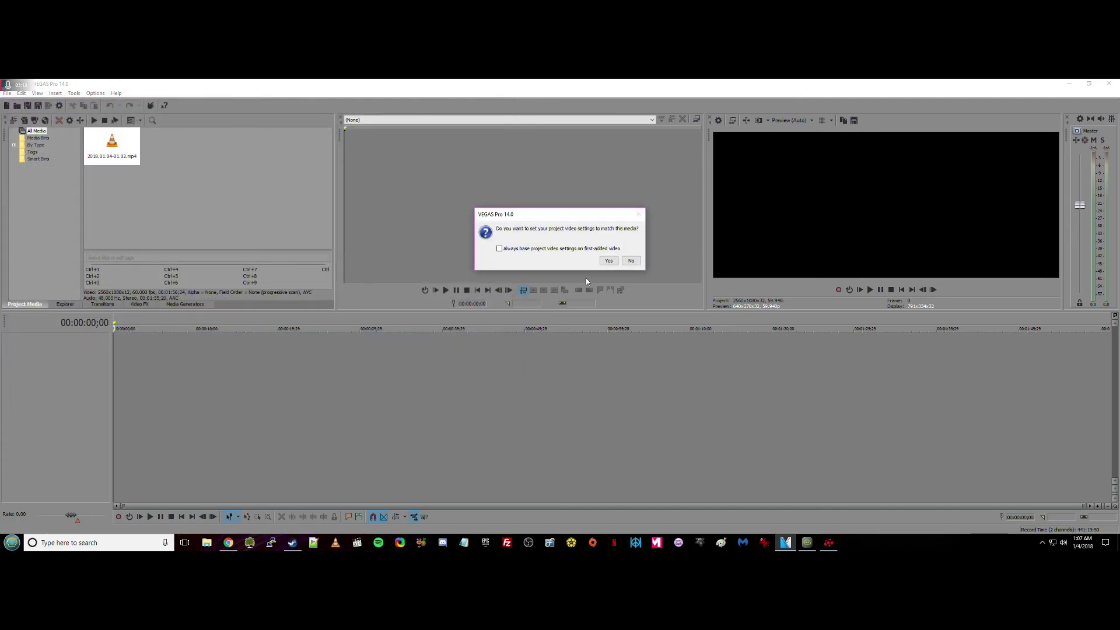
pyautogui.click(609, 261)
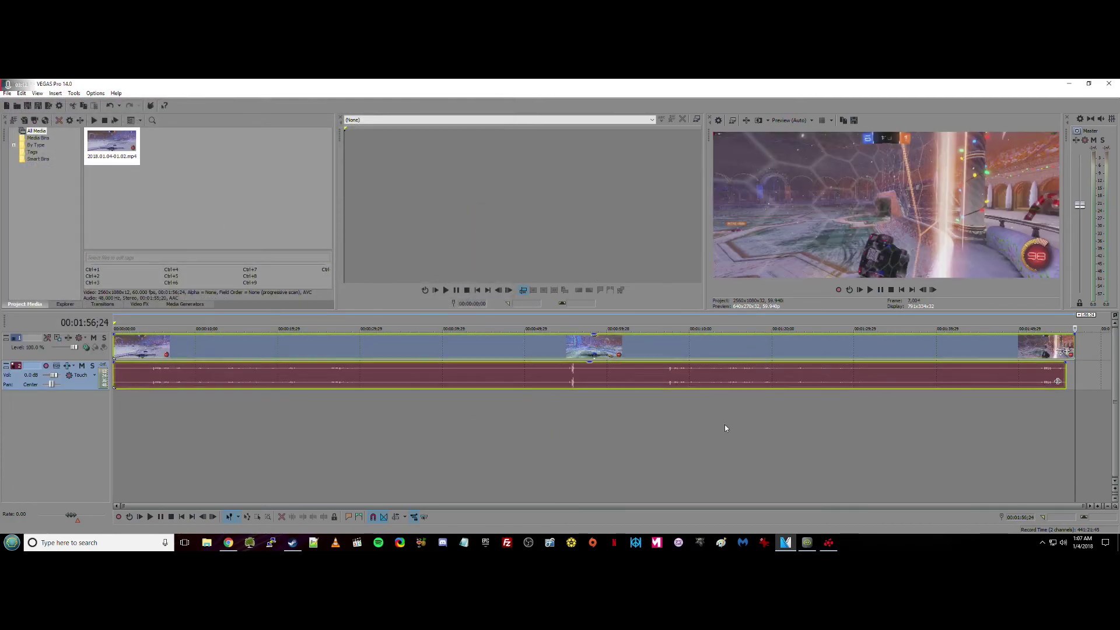
# Locate the start of the moving replay footage and split the video and audio at 00:01:33;21
pyautogui.click(767, 425)
pyautogui.click(834, 425)
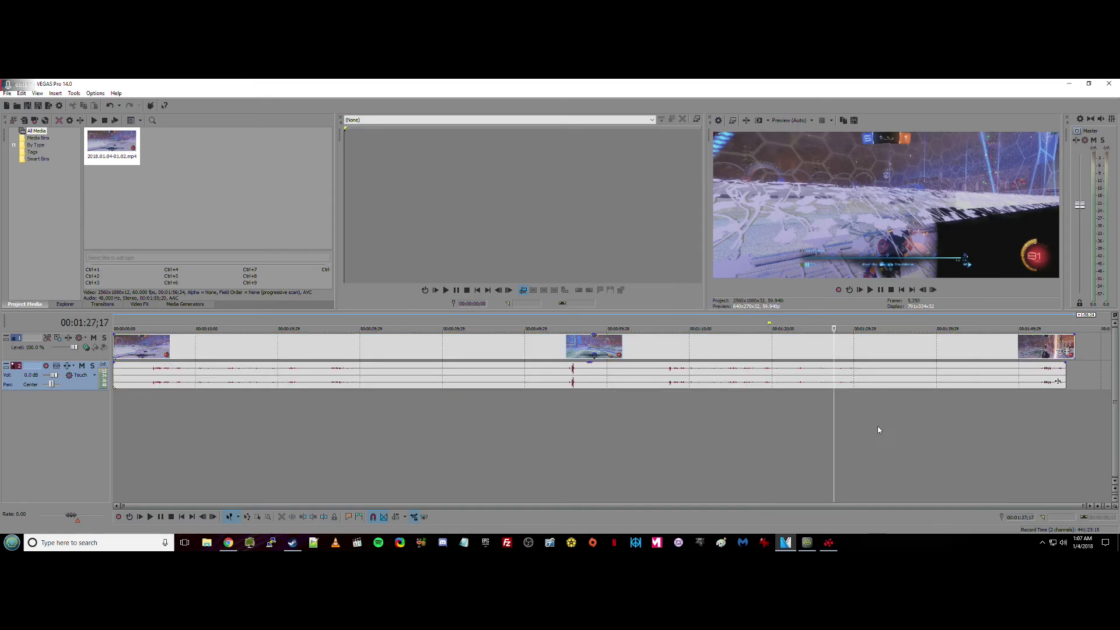
pyautogui.click(880, 429)
pyautogui.press('space')
pyautogui.press('space')
pyautogui.press('s')
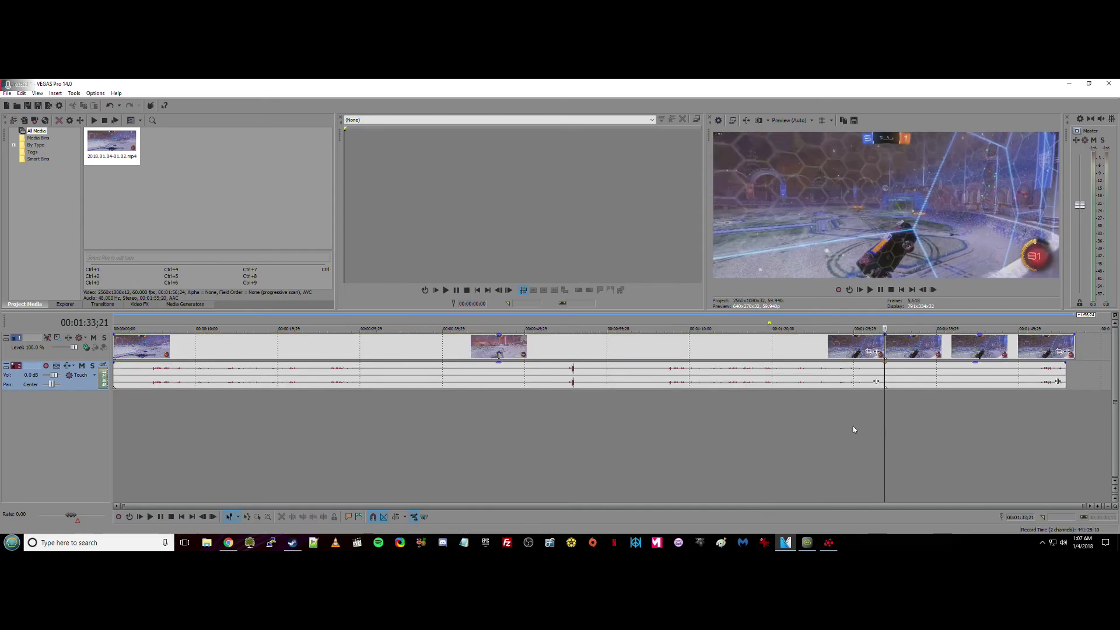
# Delete the footage before the 00:01:33;21 split and move the remaining clip to the start of the timeline
pyautogui.click(753, 346)
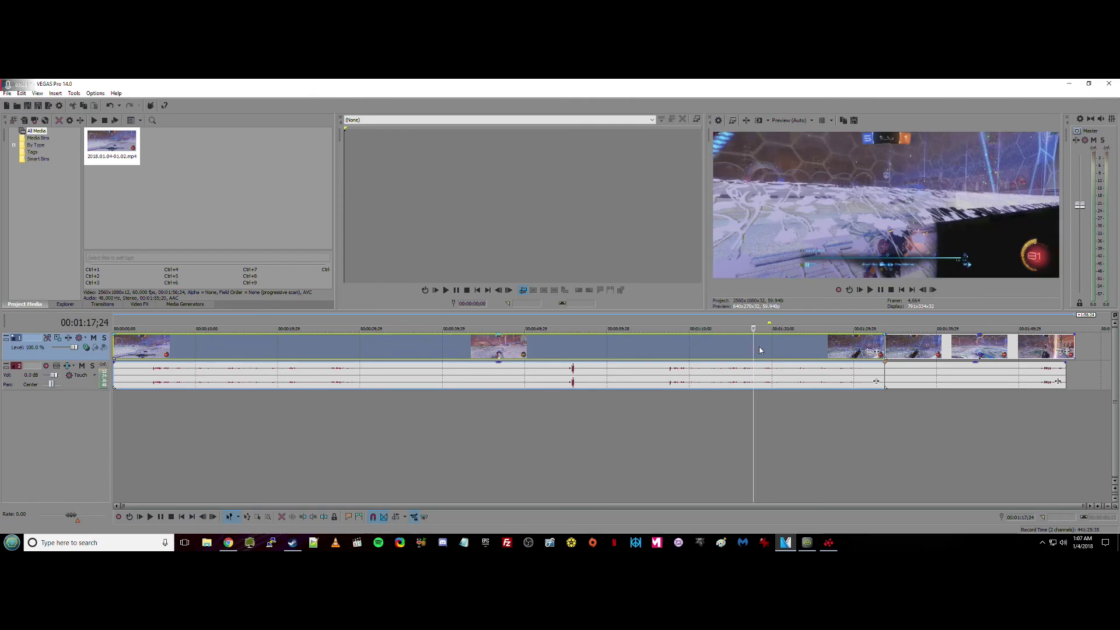
pyautogui.rightClick(793, 346)
pyautogui.click(806, 347)
pyautogui.moveTo(890, 349); pyautogui.dragTo(129, 344)
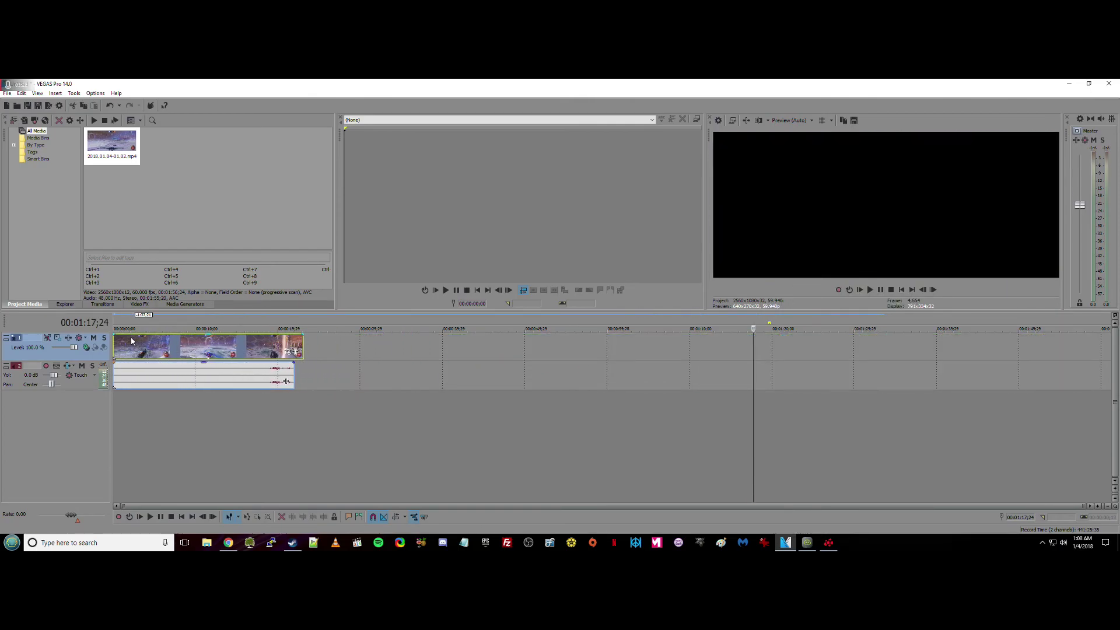
# Delete the audio track from the project so only the video track is left
pyautogui.click(75, 388)
pyautogui.rightClick(83, 388)
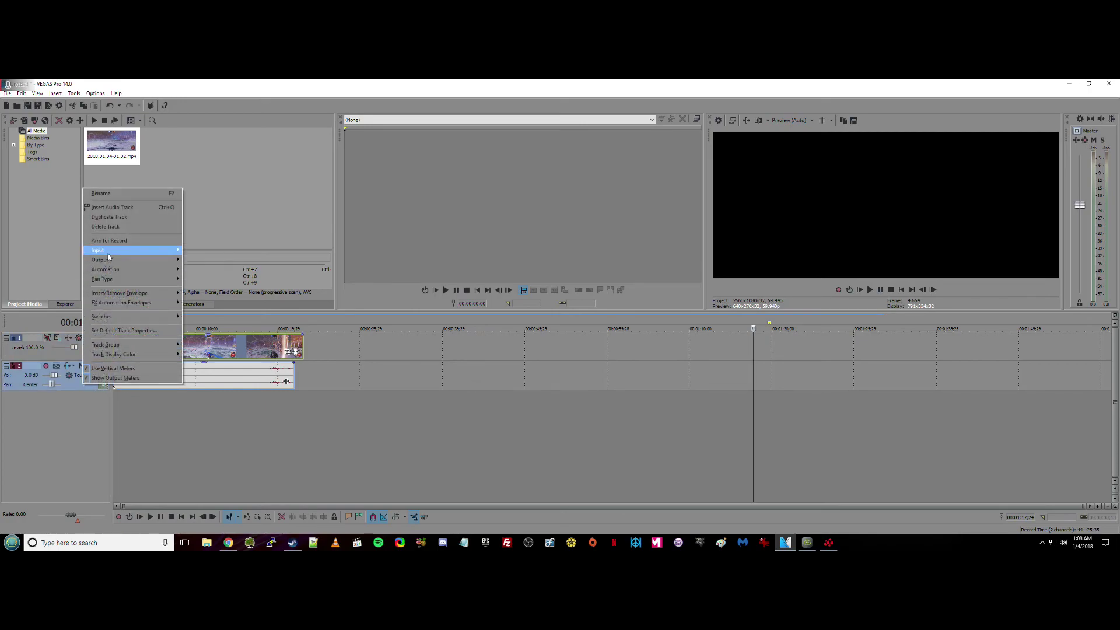
pyautogui.click(108, 227)
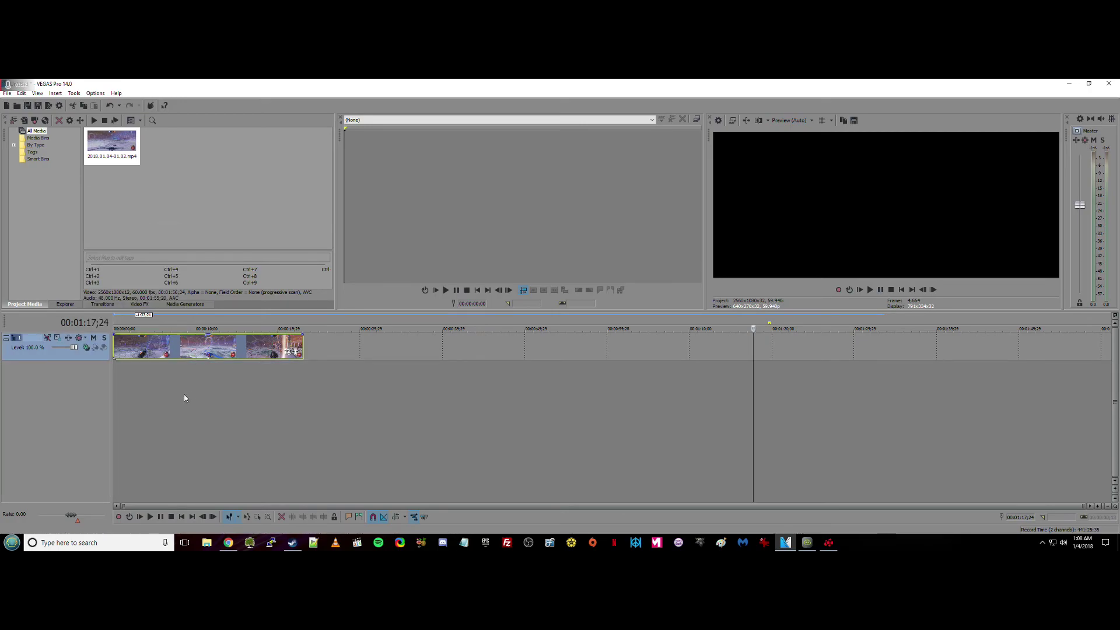
# Split the clip at 00:00:06;16, delete the footage before the split, and return to the start of the timeline
pyautogui.click(116, 395)
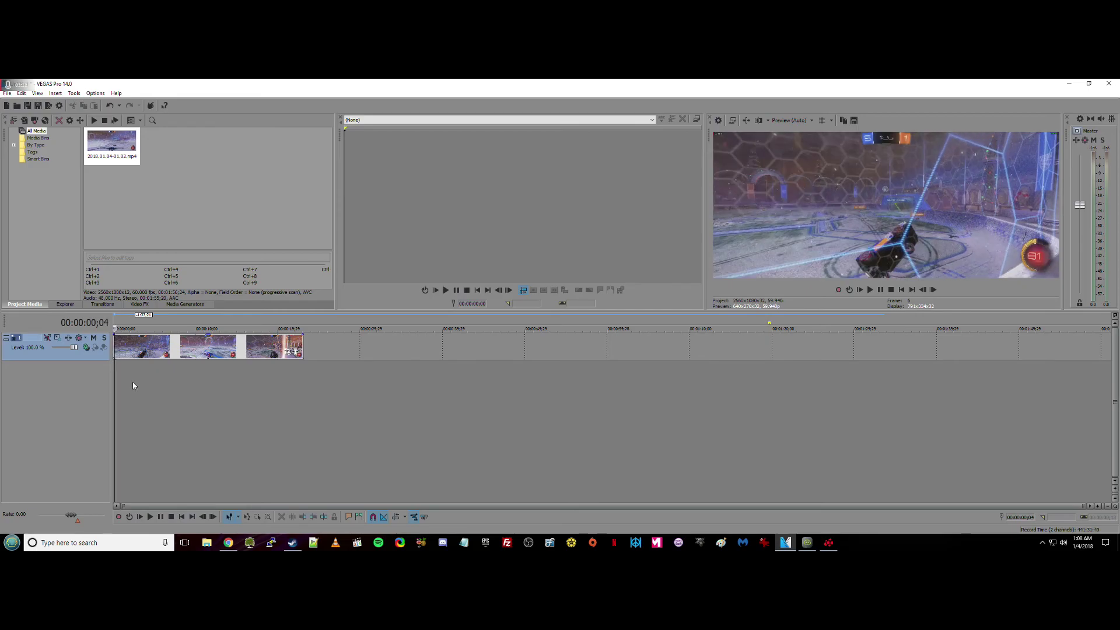
pyautogui.press('space')
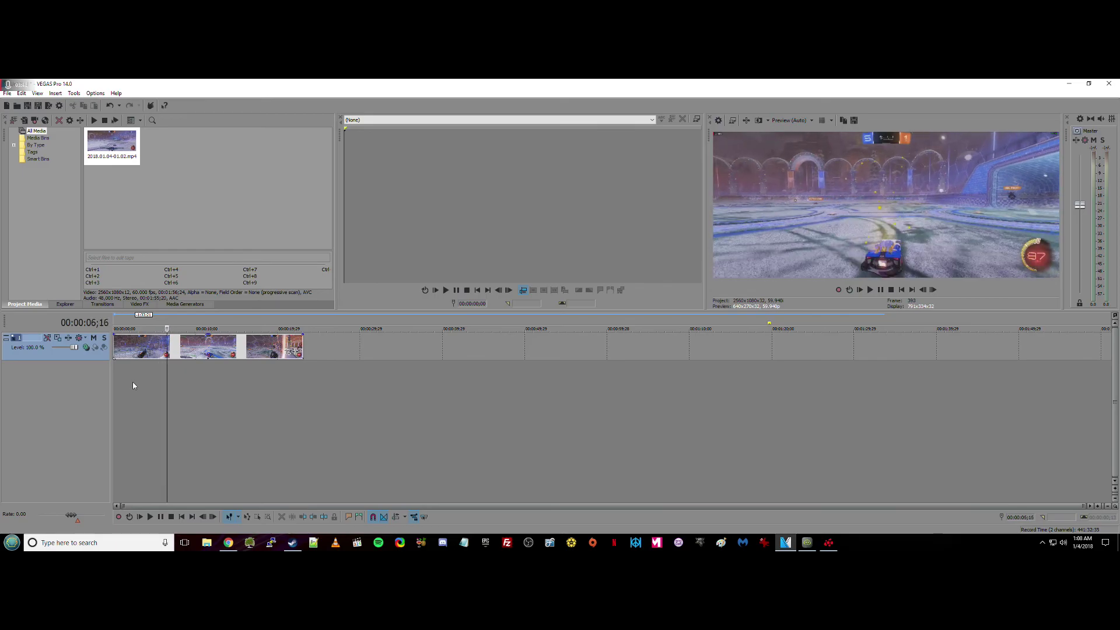
pyautogui.click(127, 349)
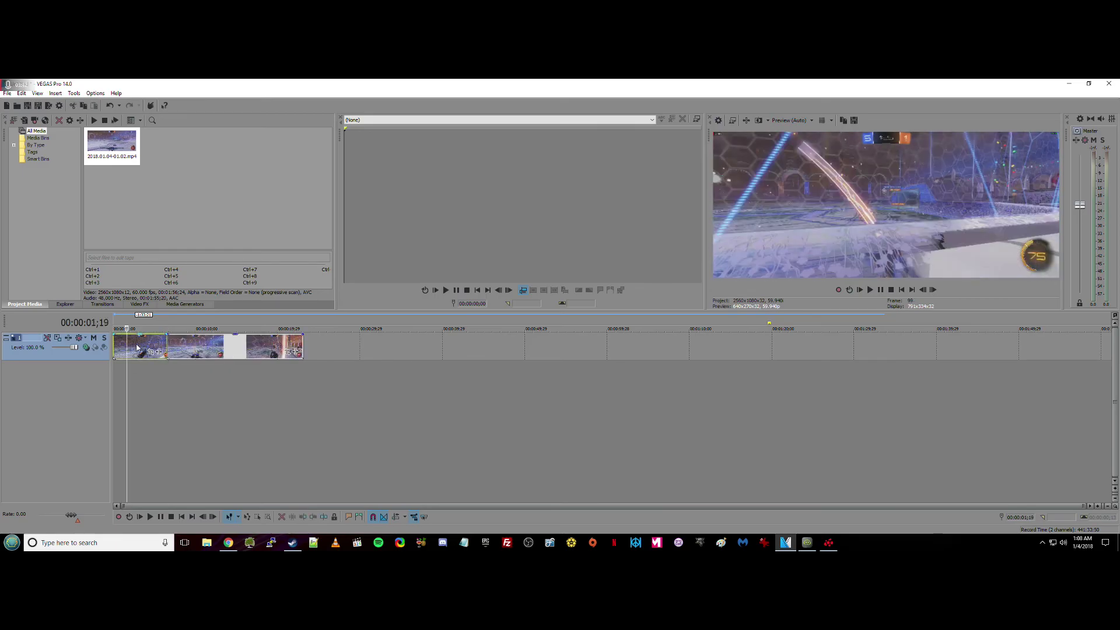
pyautogui.rightClick(138, 348)
pyautogui.click(157, 348)
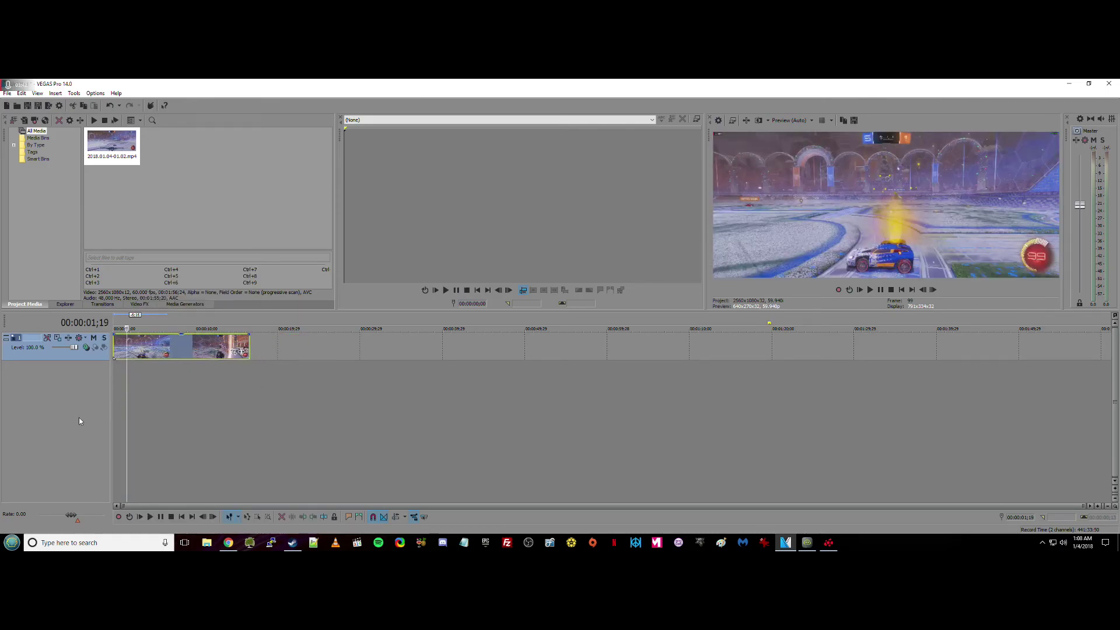
pyautogui.click(182, 517)
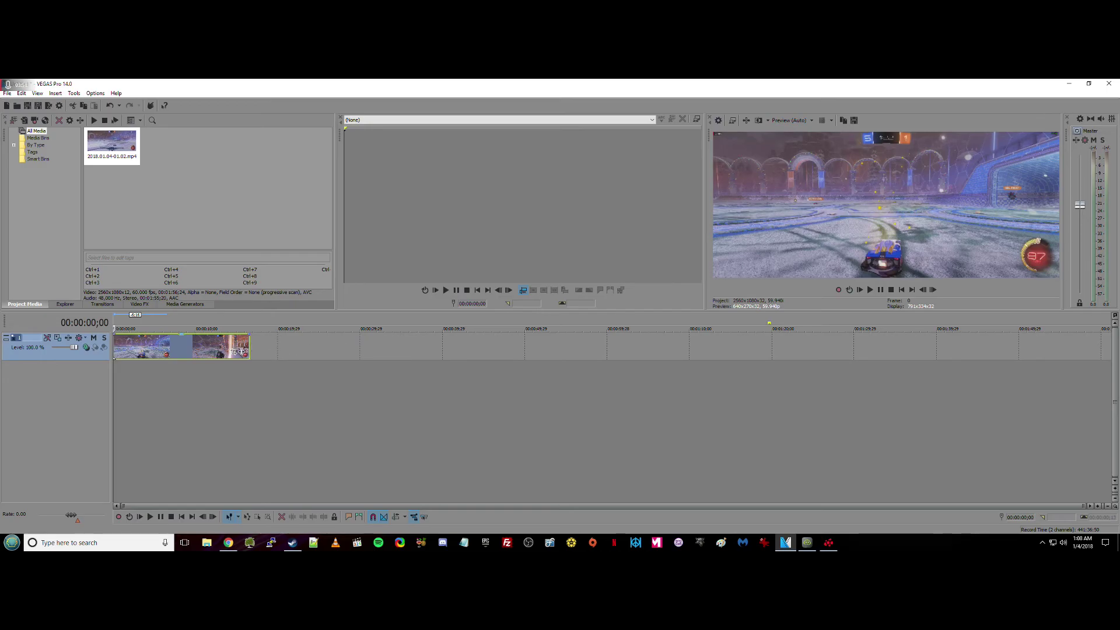
# Add an Event Velocity envelope to the remaining clip, lower its speed slightly, and play it back from the start
pyautogui.click(229, 350)
pyautogui.click(54, 95)
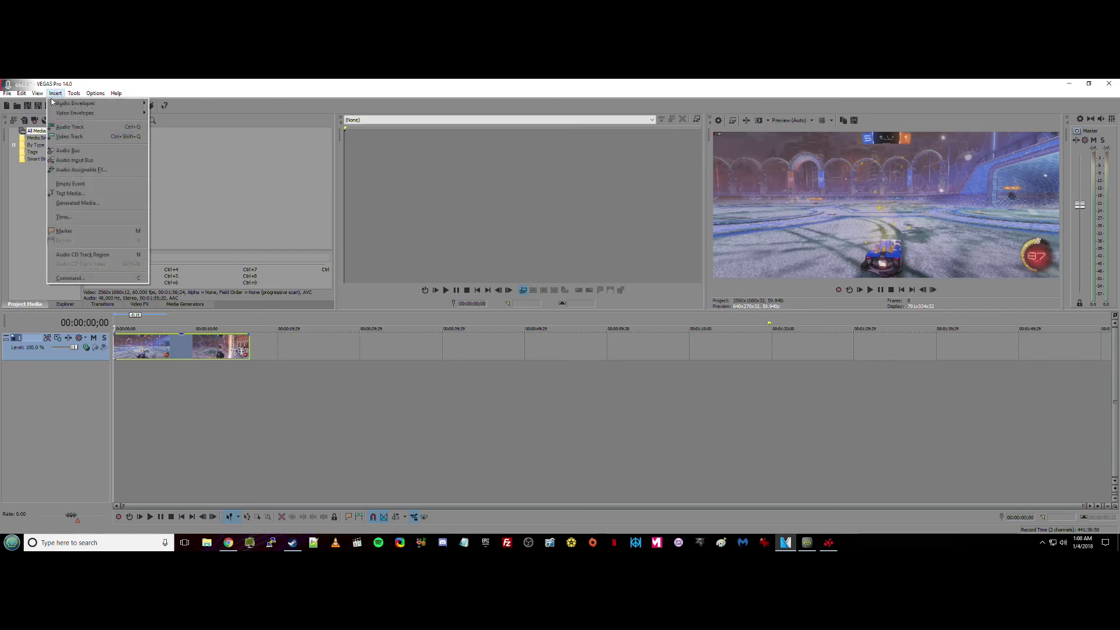
pyautogui.moveTo(131, 113)
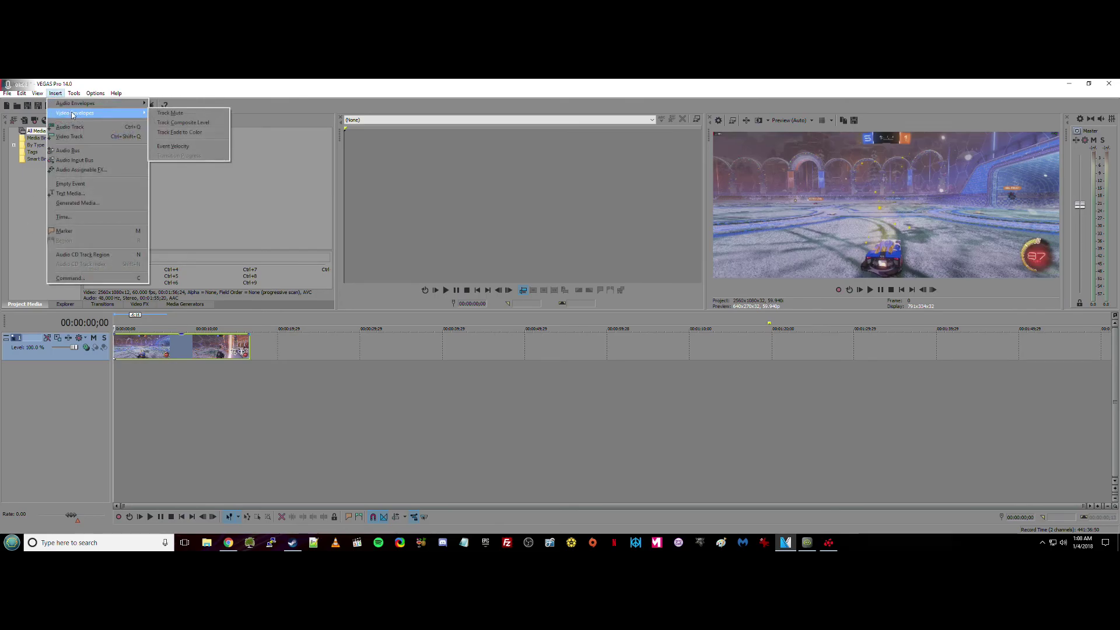
pyautogui.click(181, 147)
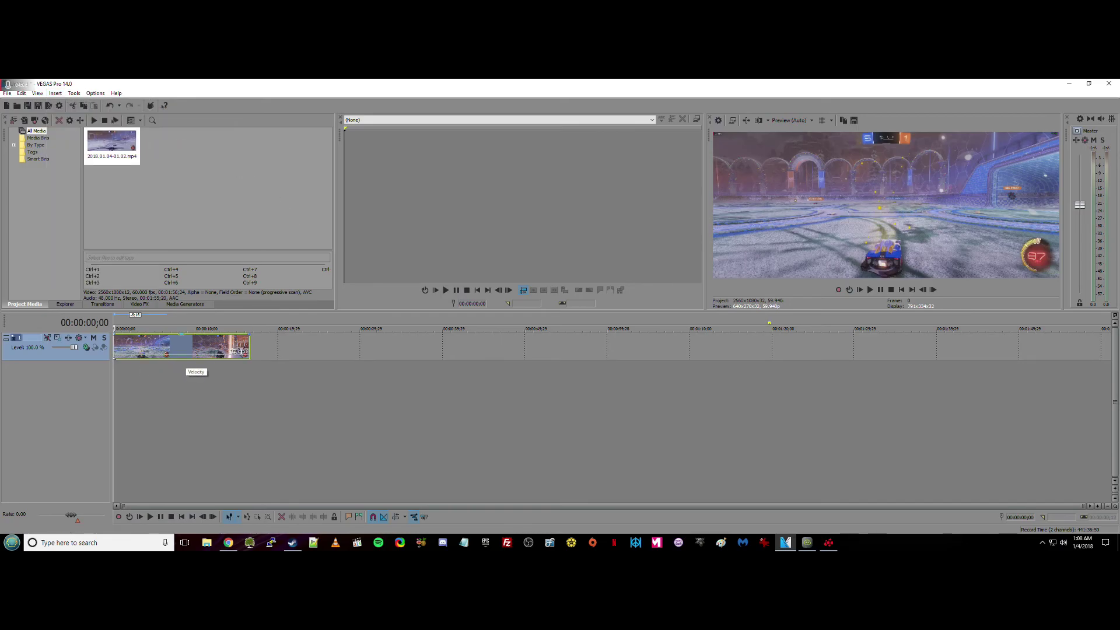
pyautogui.moveTo(235, 351); pyautogui.dragTo(233, 352)
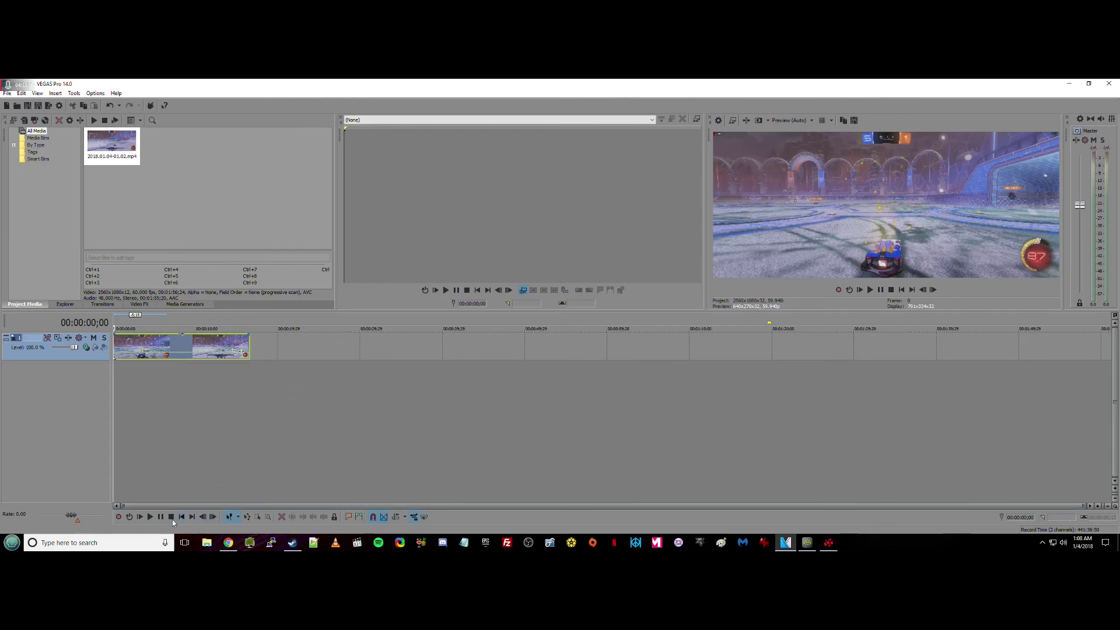
pyautogui.click(150, 517)
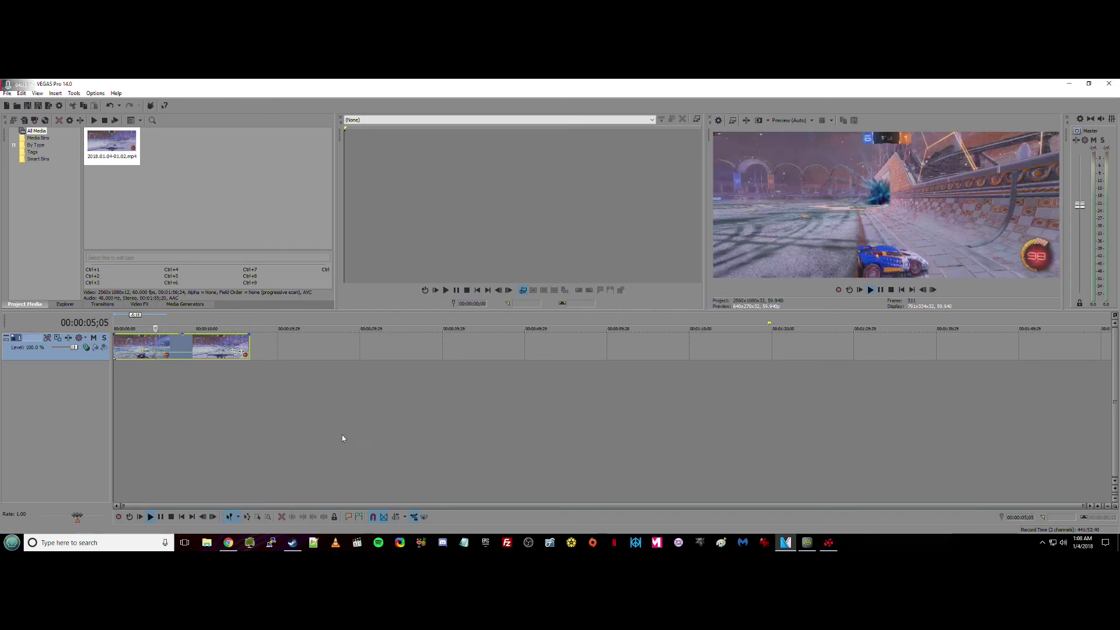
pyautogui.click(169, 517)
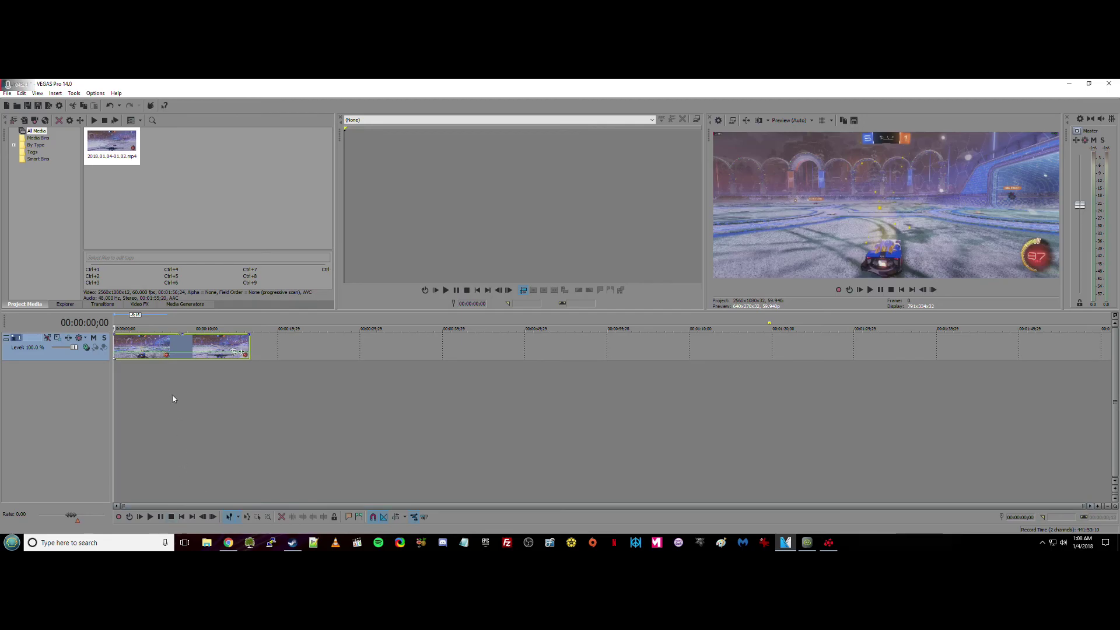
# Set the loop region to span from the start of the timeline to the end of the clip
pyautogui.moveTo(156, 402); pyautogui.dragTo(158, 402)
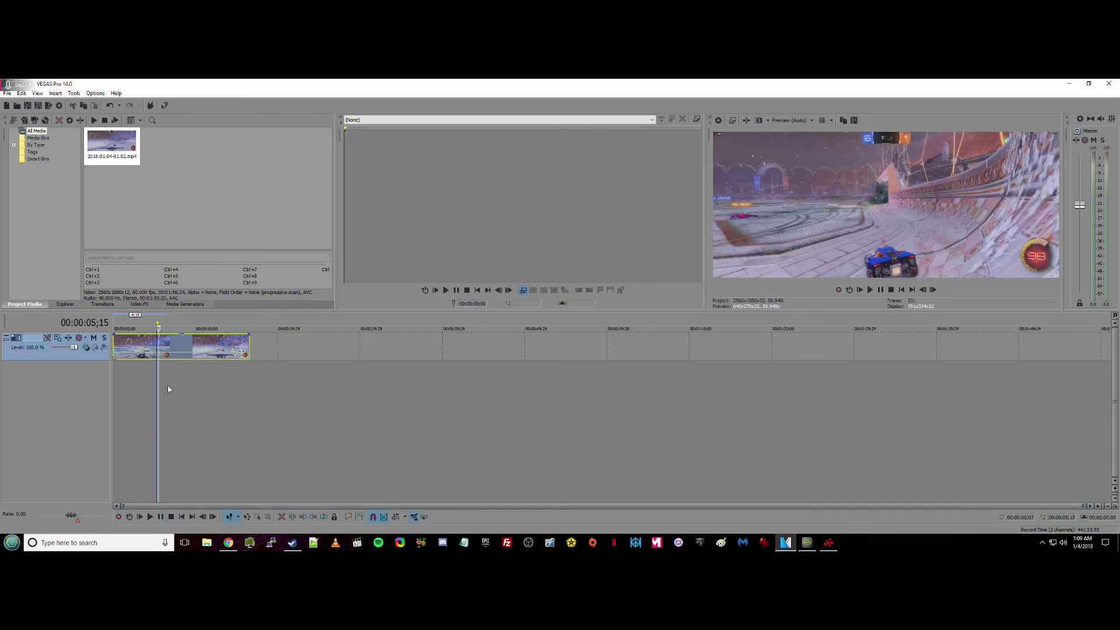
pyautogui.click(129, 395)
pyautogui.click(170, 390)
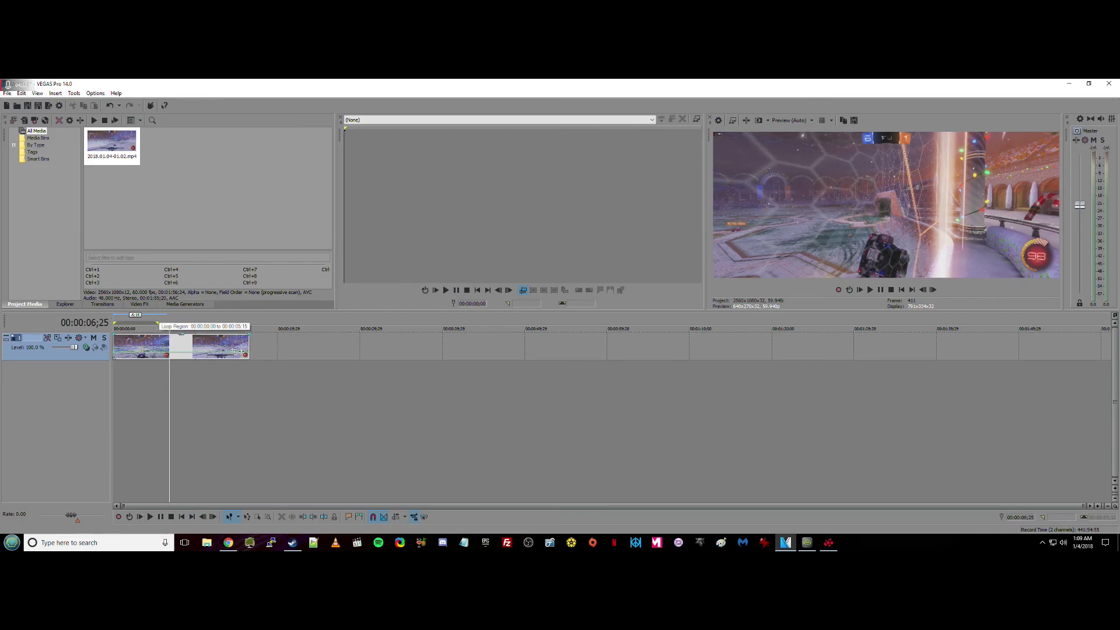
pyautogui.moveTo(156, 324); pyautogui.dragTo(248, 322)
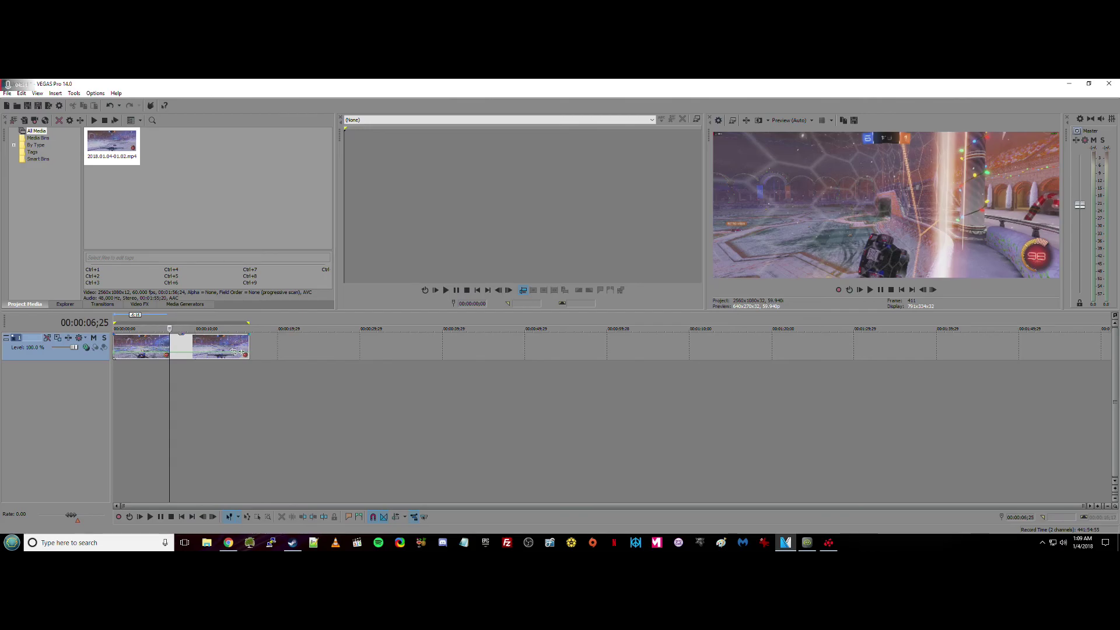
# Split the clip at 00:00:05;25 and delete all footage after the split
pyautogui.click(157, 422)
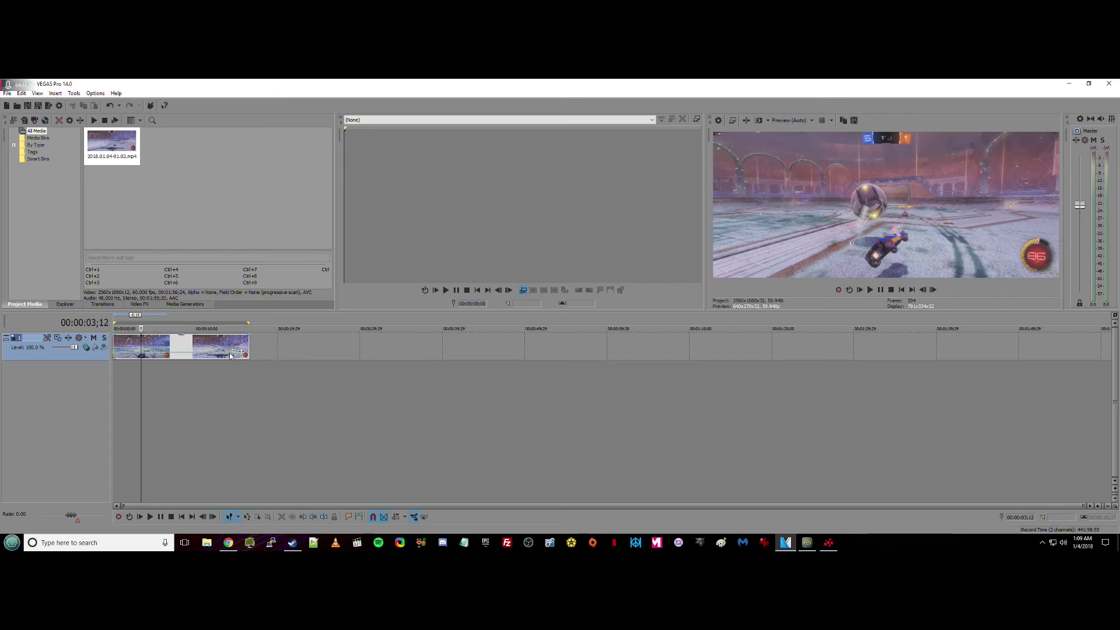
pyautogui.press('l')
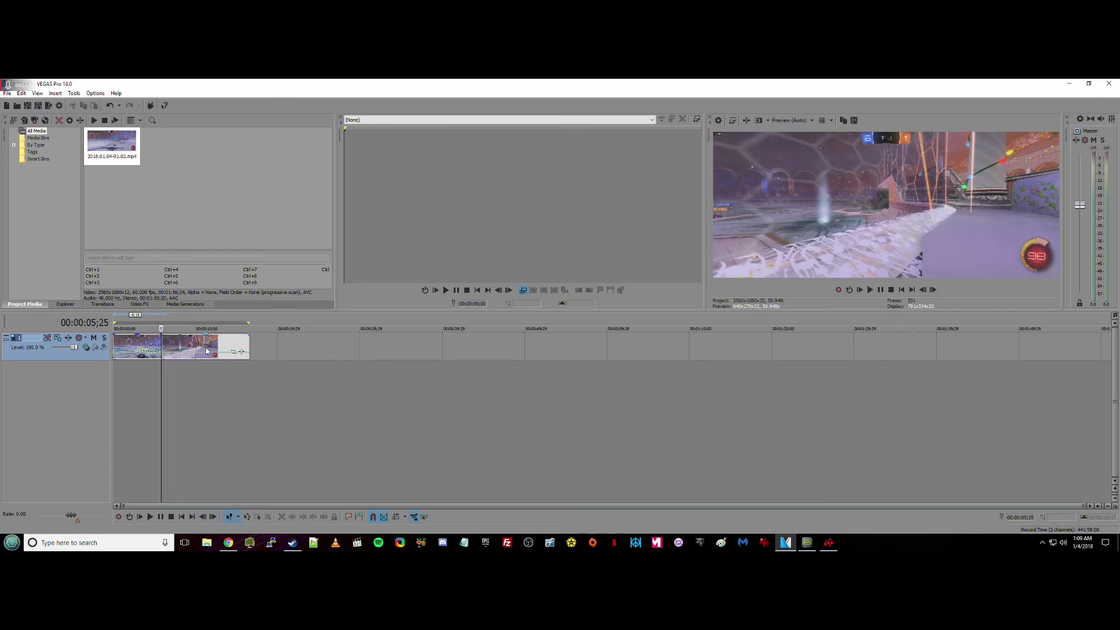
pyautogui.moveTo(196, 352); pyautogui.dragTo(415, 348)
pyautogui.rightClick(414, 349)
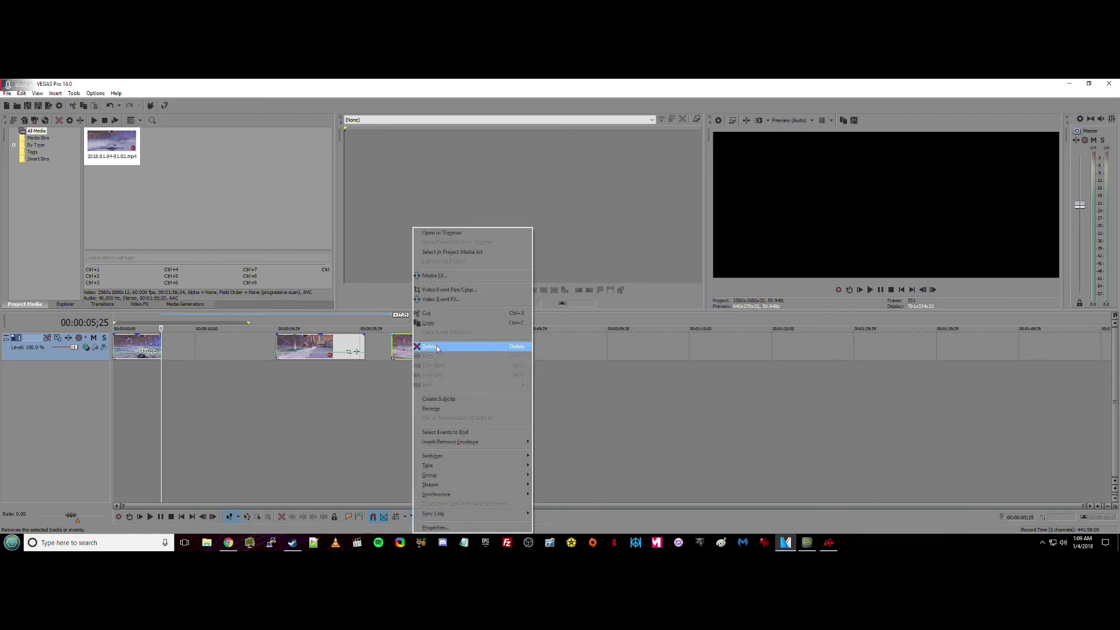
pyautogui.click(460, 345)
pyautogui.click(334, 345)
pyautogui.rightClick(343, 345)
pyautogui.click(386, 343)
# Play the trimmed clip from the start of the timeline to review it, and stop playback
pyautogui.click(181, 518)
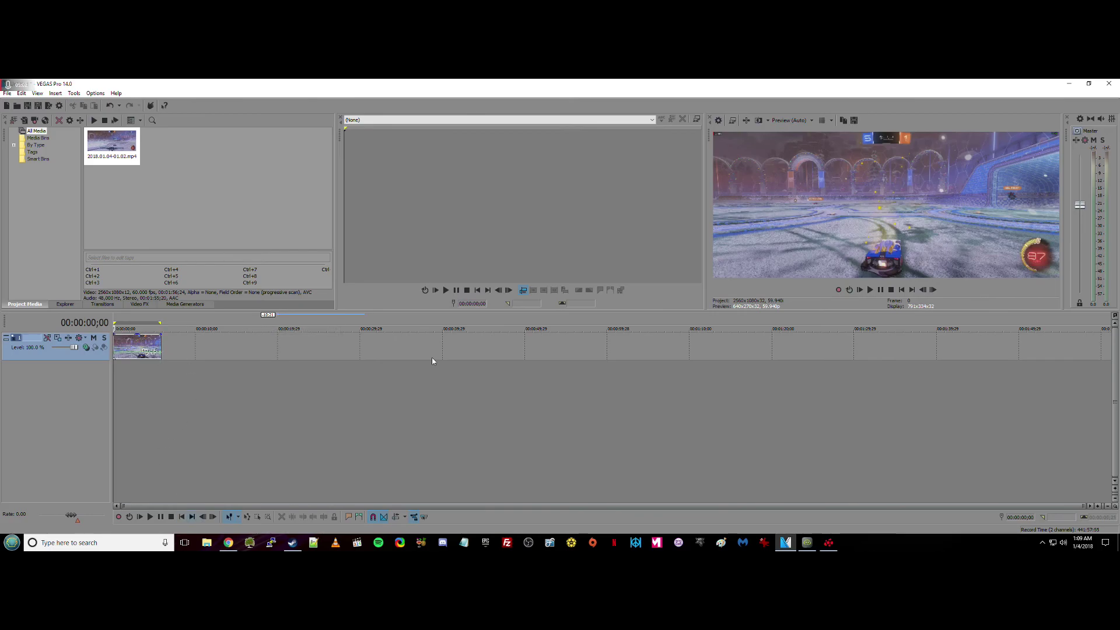
pyautogui.click(151, 516)
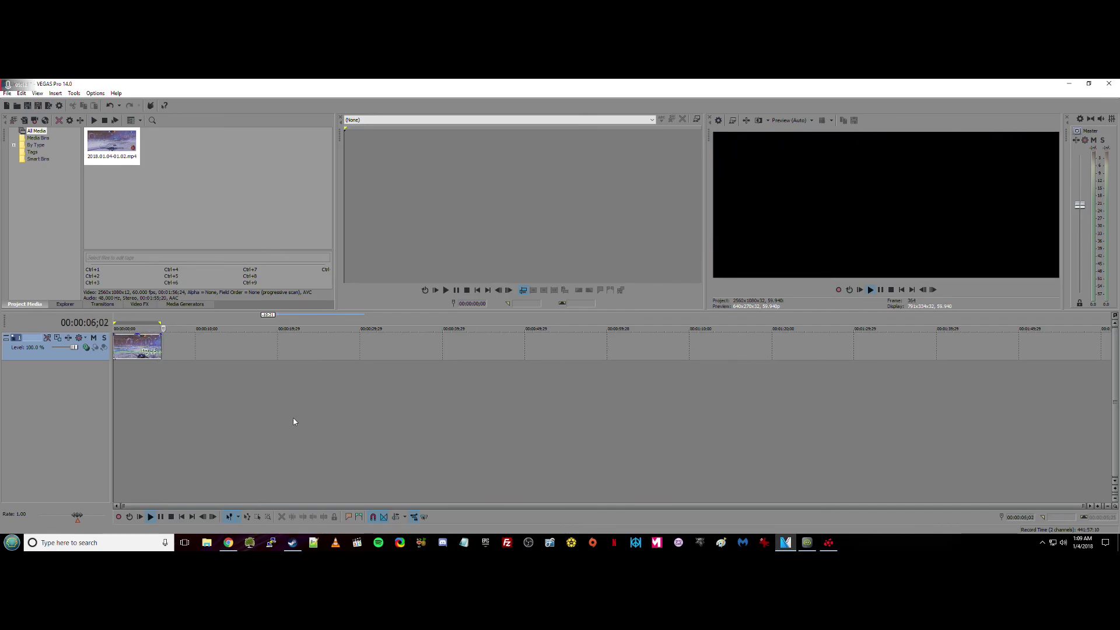
pyautogui.click(171, 518)
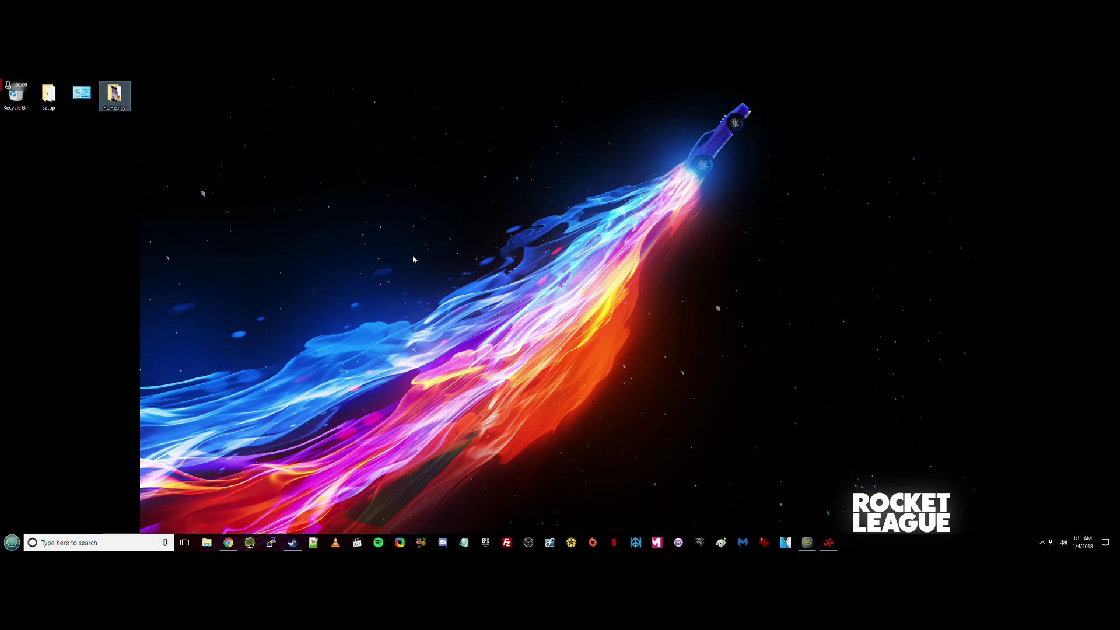
# Check the RL Replay folder on the desktop for the rendered vegas video and close the folder
pyautogui.doubleClick(115, 95)
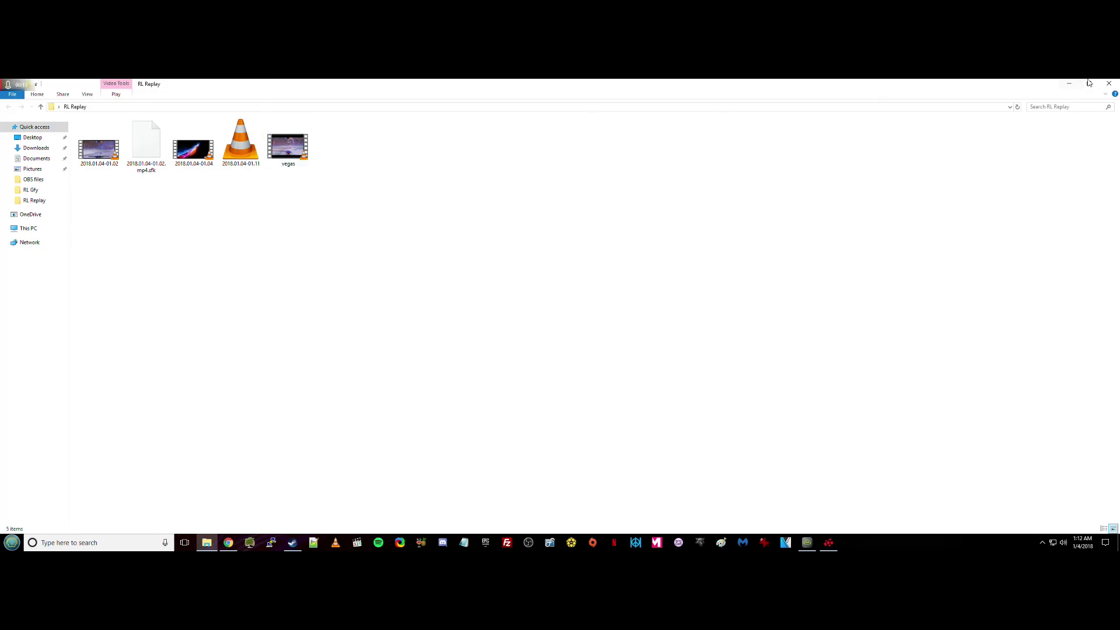
pyautogui.click(1109, 83)
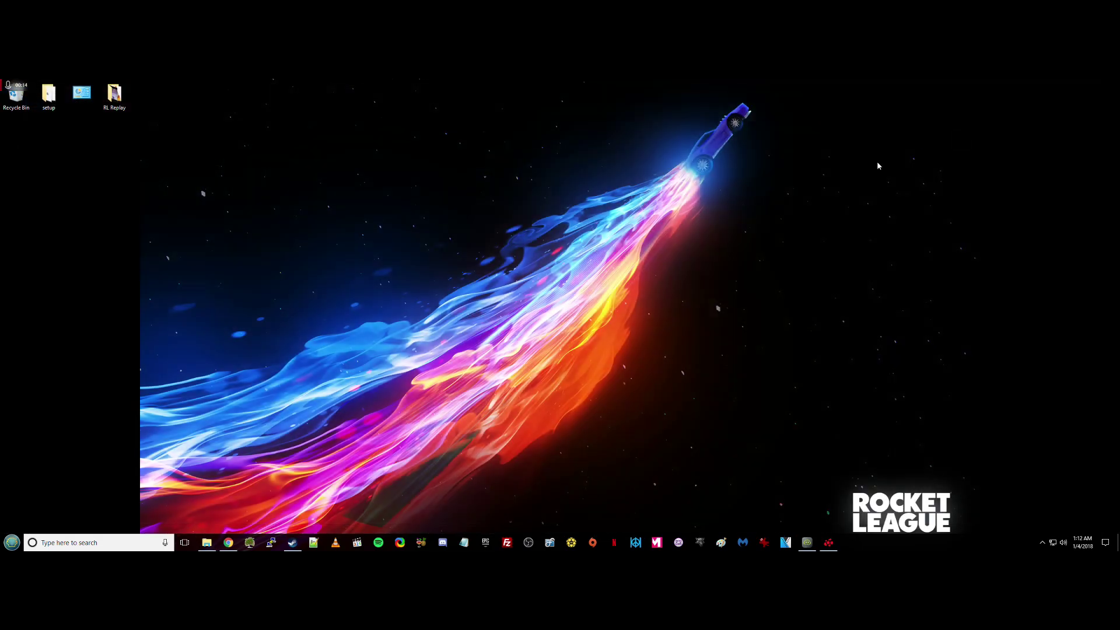
# Switch to Chrome and upload the vegas video to Gfycat, browsing for it from the desktop
pyautogui.click(229, 542)
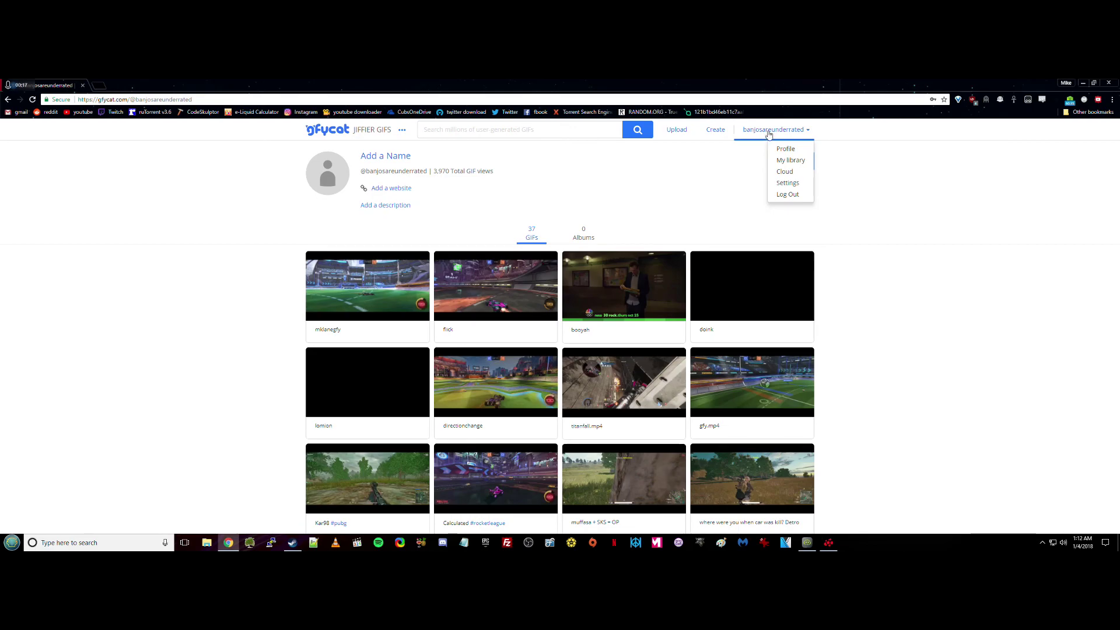
pyautogui.click(674, 131)
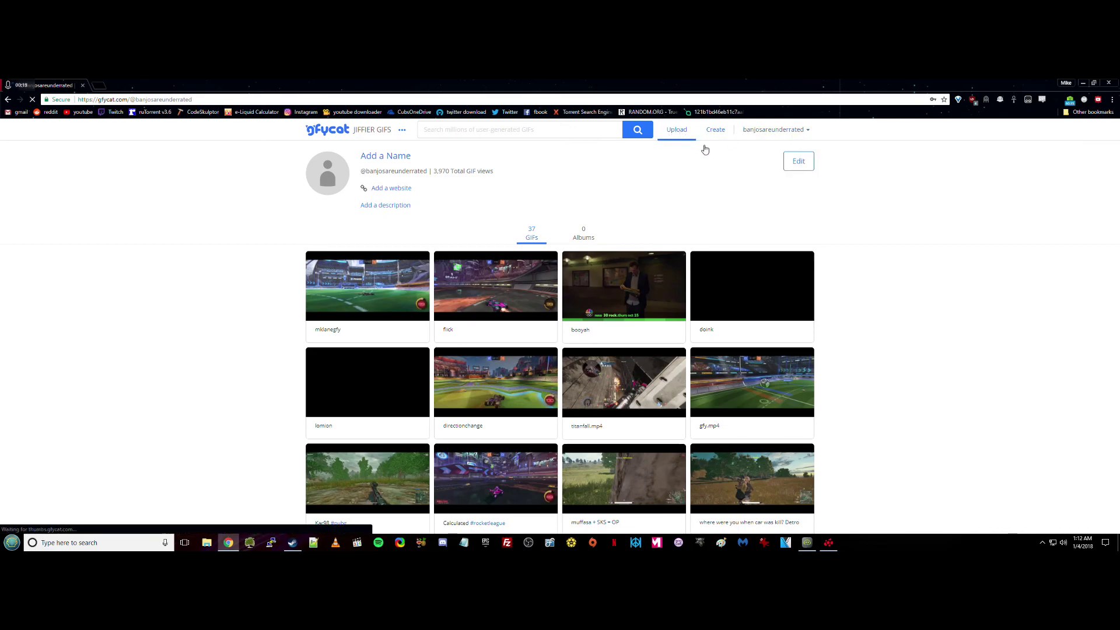
pyautogui.click(456, 313)
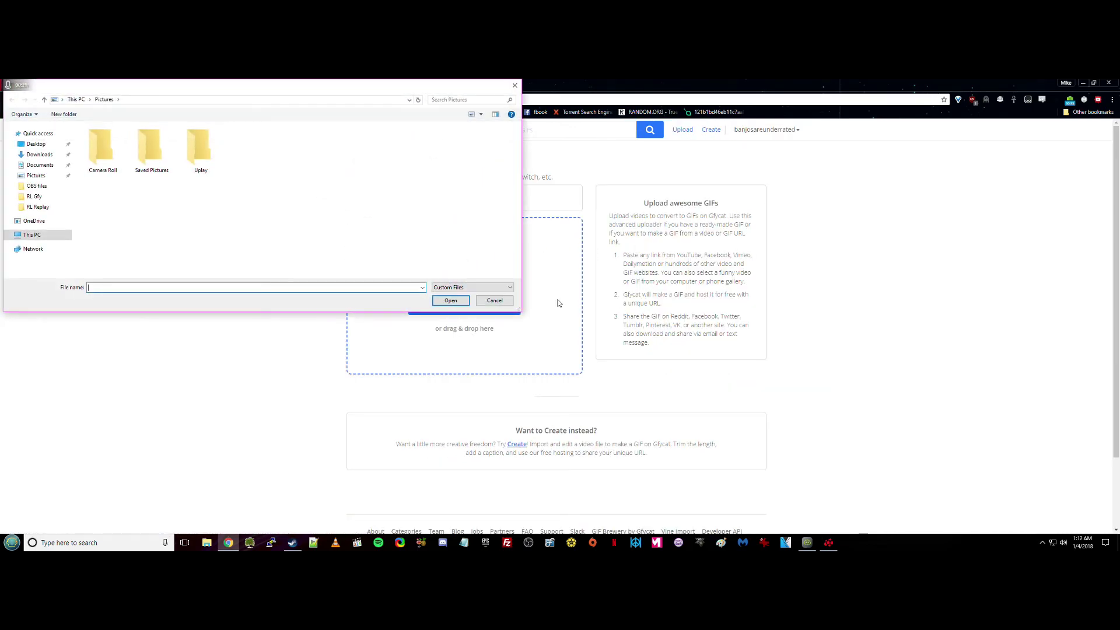
pyautogui.click(39, 145)
pyautogui.doubleClick(102, 148)
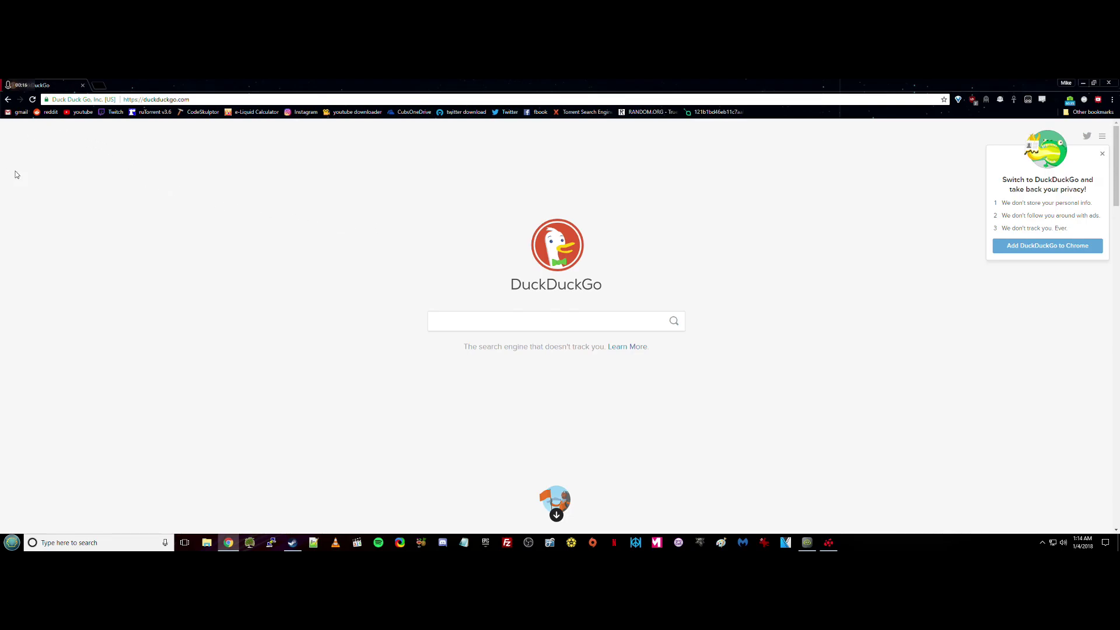
# Load the copied Gfycat link in the browser to view the uploaded clip
pyautogui.click(165, 100)
pyautogui.rightClick(160, 97)
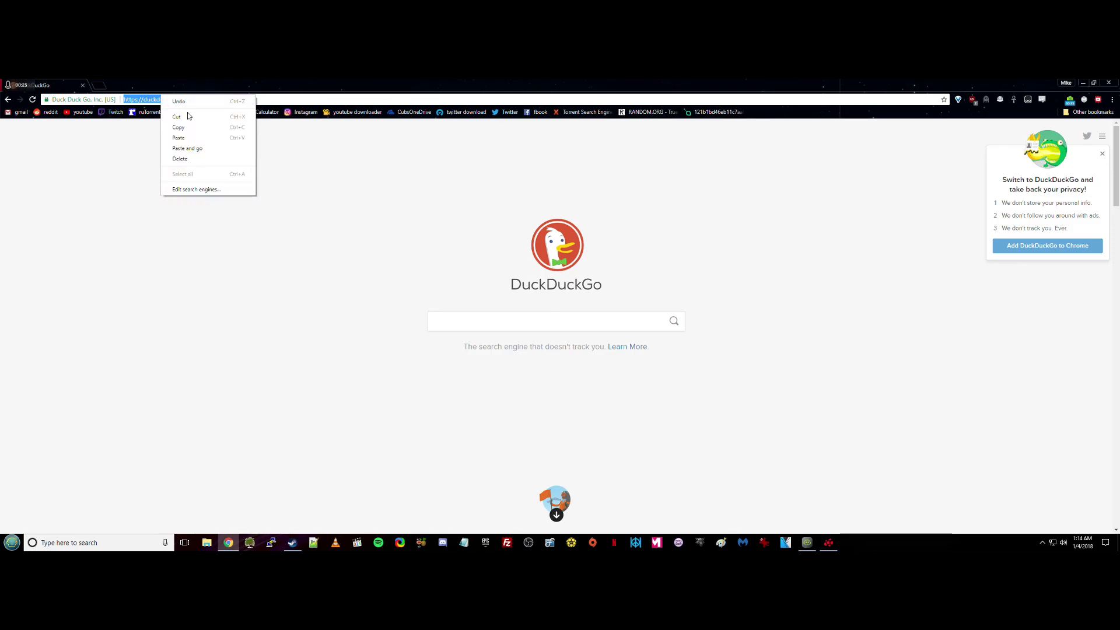
pyautogui.click(186, 149)
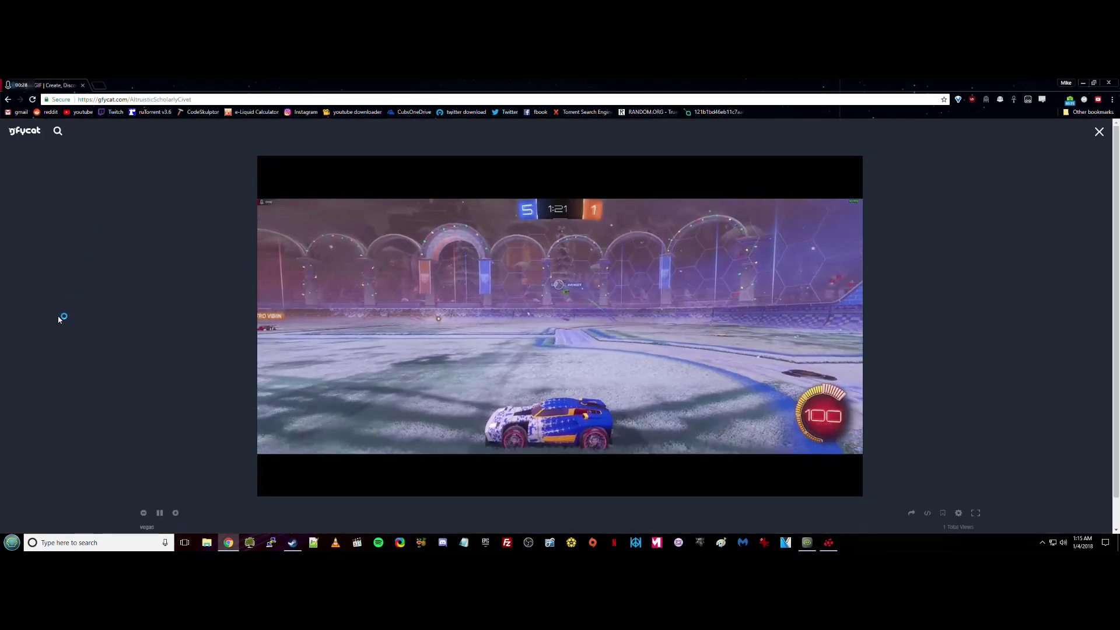